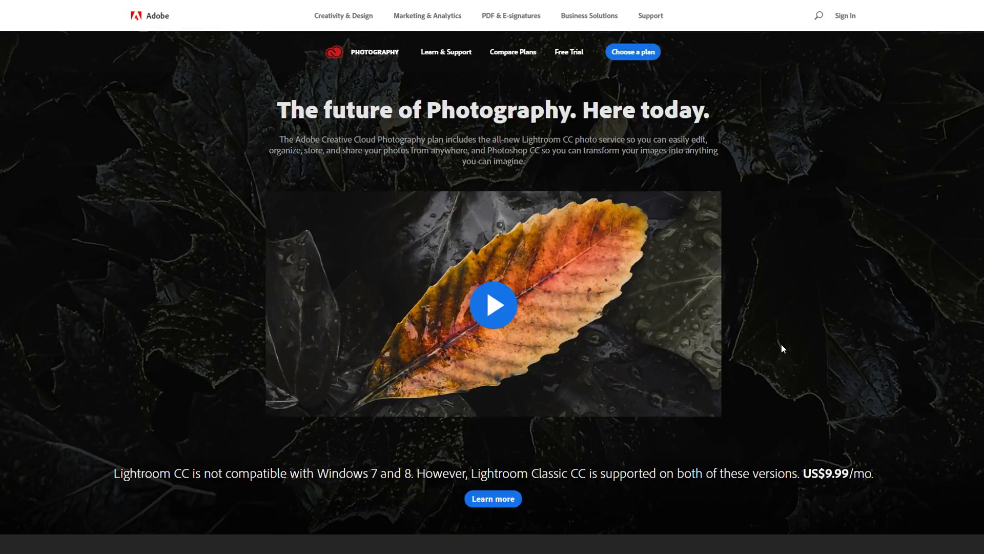
Scroll the Photography plan page through the Lightroom CC and Photoshop CC sections and back.
scroll(779, 345, "down", 6)
scroll(770, 339, "down", 2)
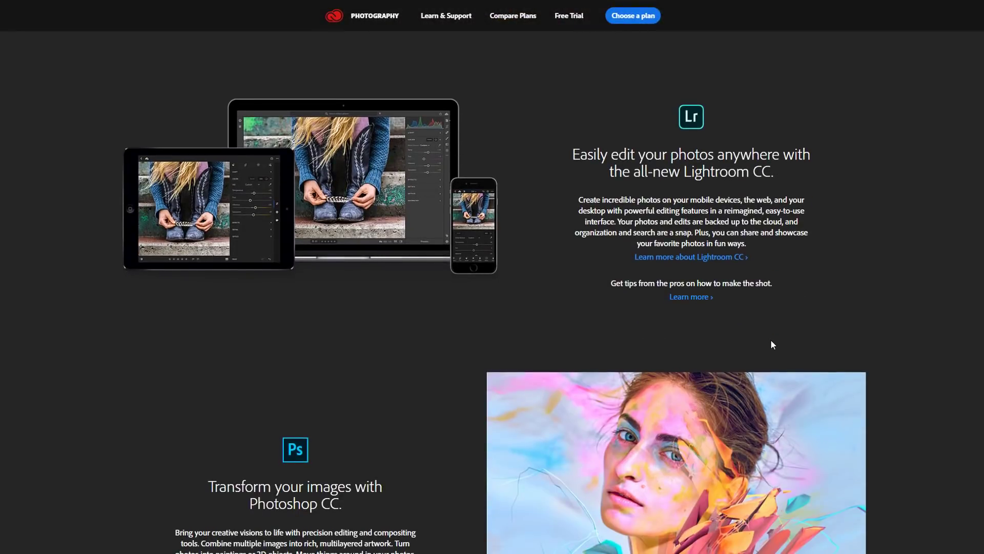
scroll(766, 343, "up", 7)
scroll(766, 351, "up", 1)
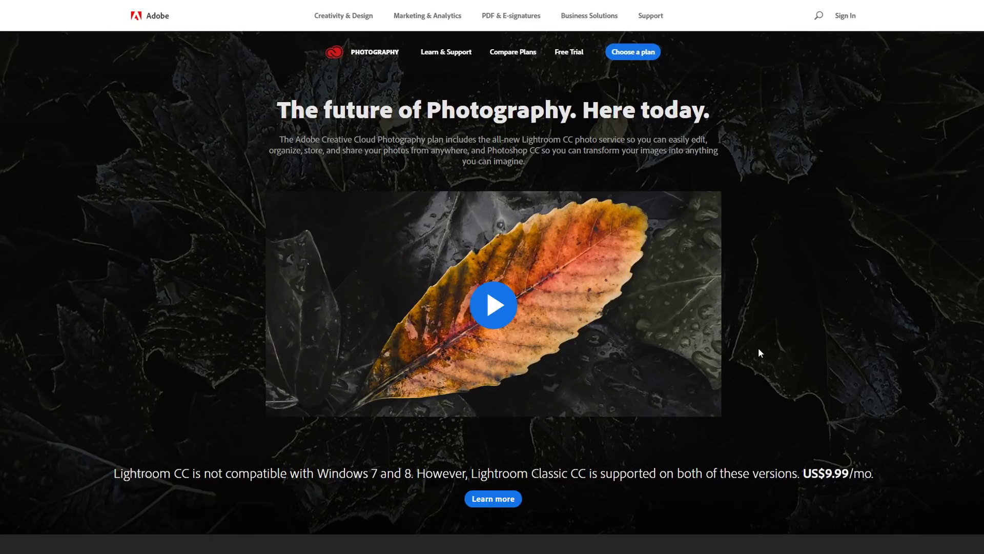
scroll(758, 350, "down", 3)
scroll(755, 351, "up", 3)
scroll(757, 351, "down", 7)
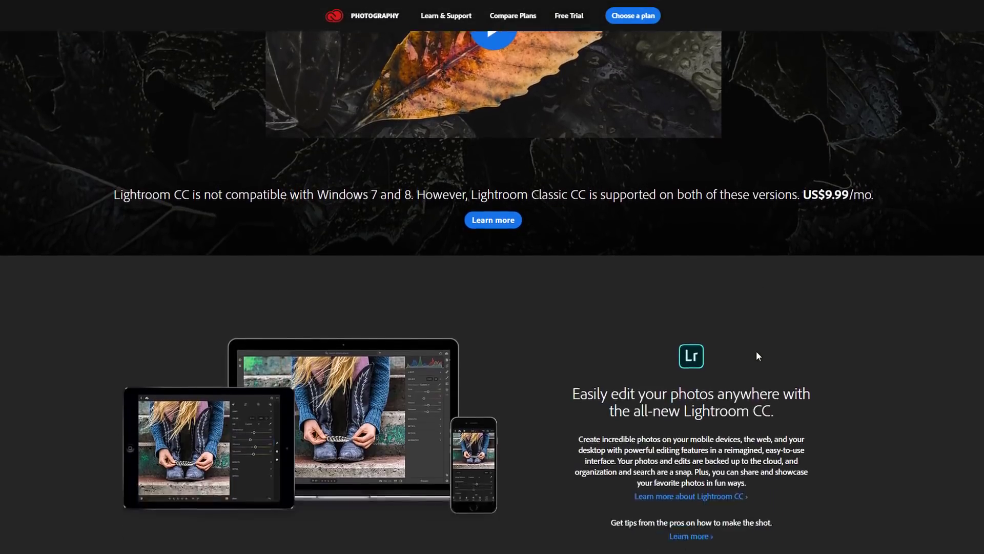
scroll(756, 351, "down", 4)
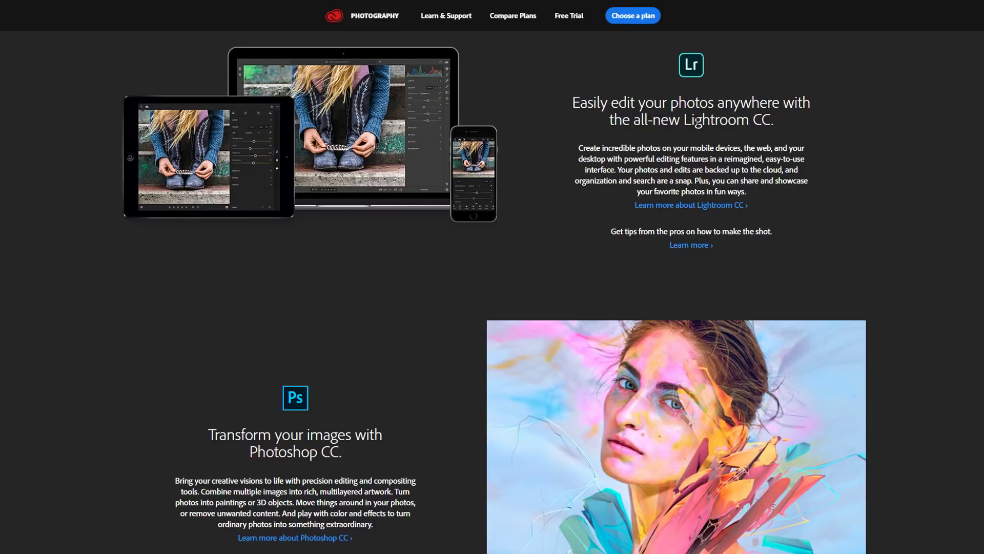
mouse_move(454, 180)
scroll(455, 184, "down", 3)
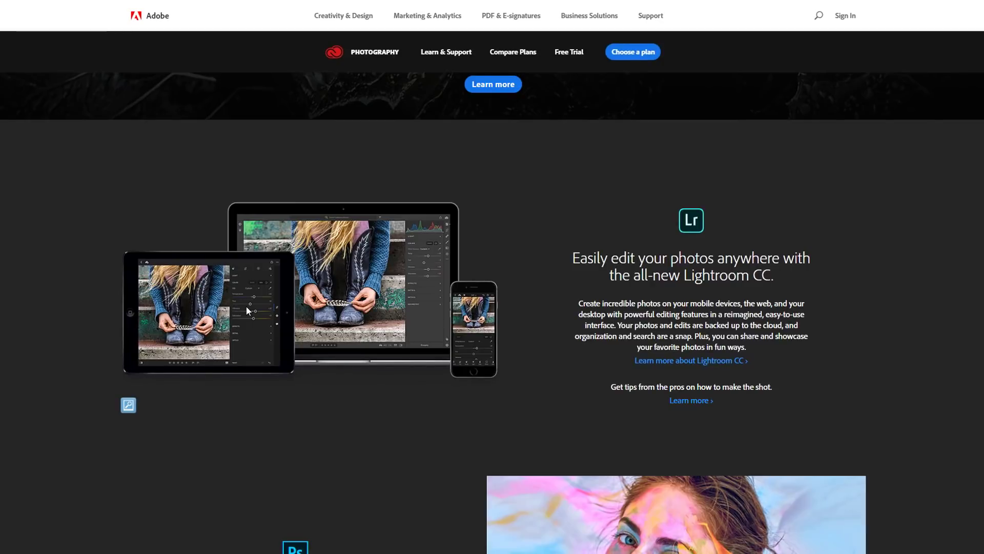
scroll(246, 306, "up", 8)
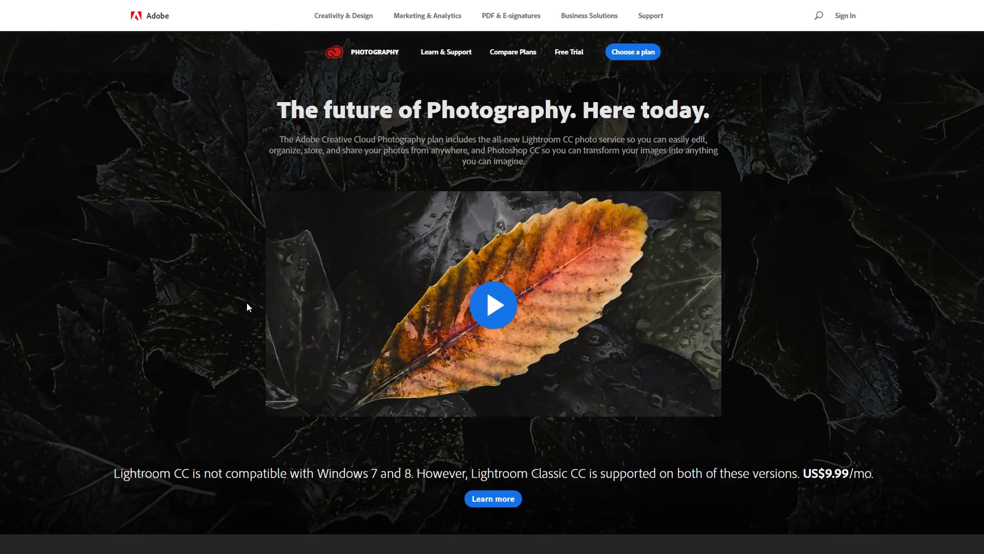
scroll(247, 306, "down", 10)
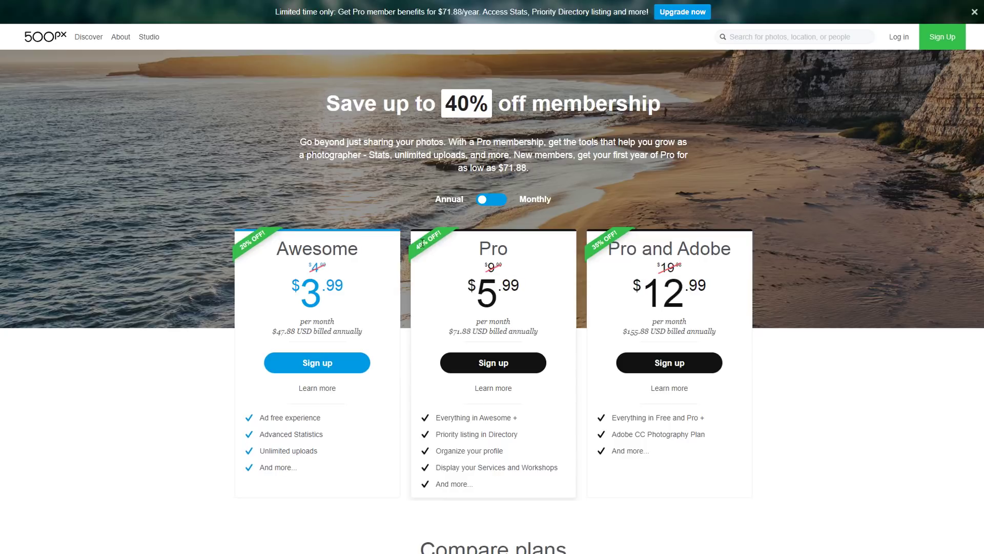
Scroll down to the 500px Compare plans table and back to the pricing cards.
scroll(423, 246, "down", 10)
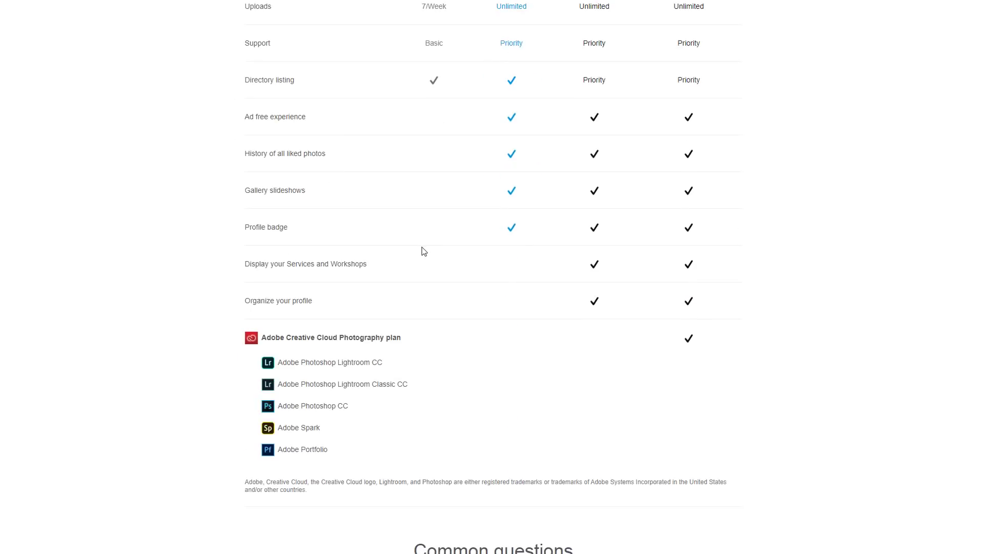
scroll(424, 250, "up", 13)
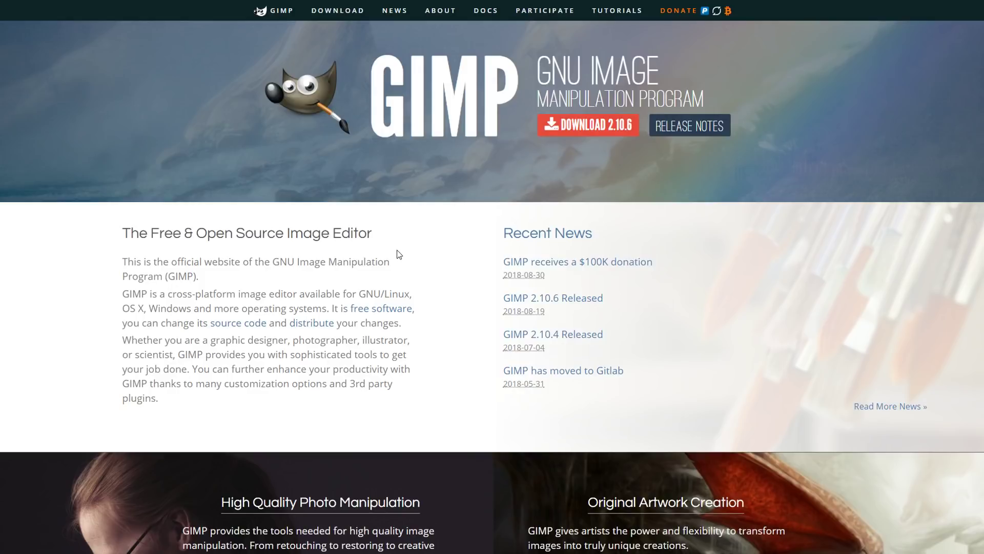
Scroll gimp.org past Recent News and feature tiles to the Desktop Publishing Workflow section.
scroll(397, 250, "down", 4)
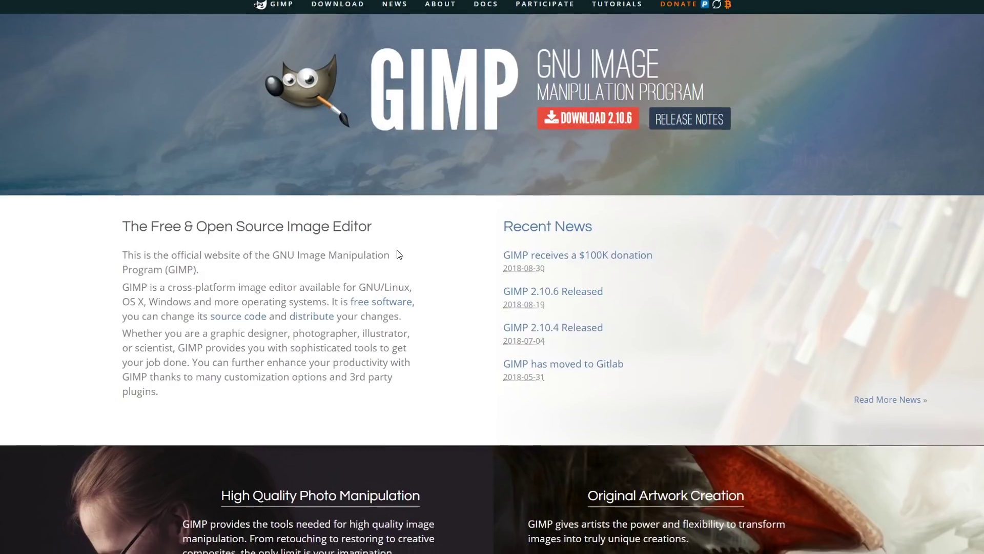
scroll(396, 250, "down", 3)
scroll(397, 250, "down", 3)
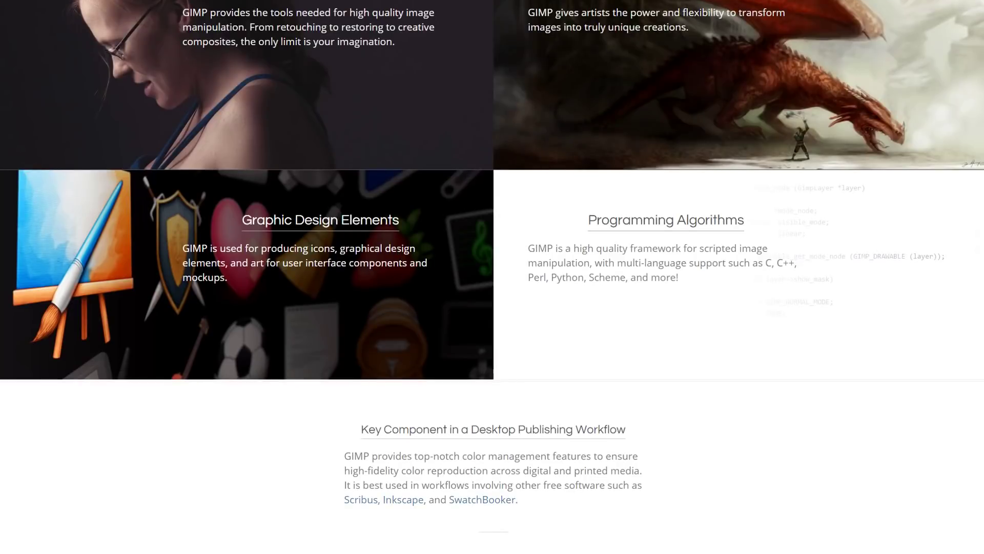
scroll(349, 212, "up", 2)
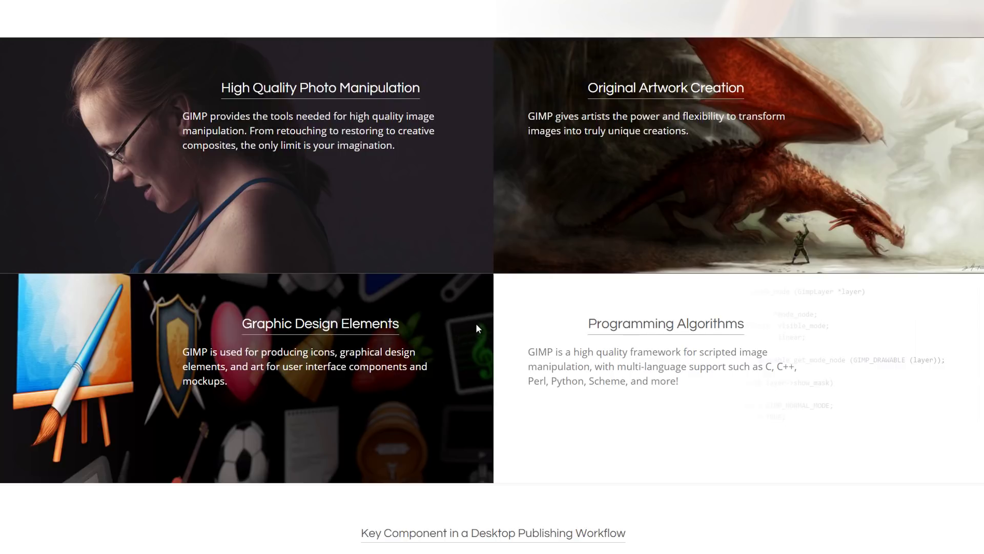
scroll(477, 328, "down", 4)
scroll(477, 328, "down", 1)
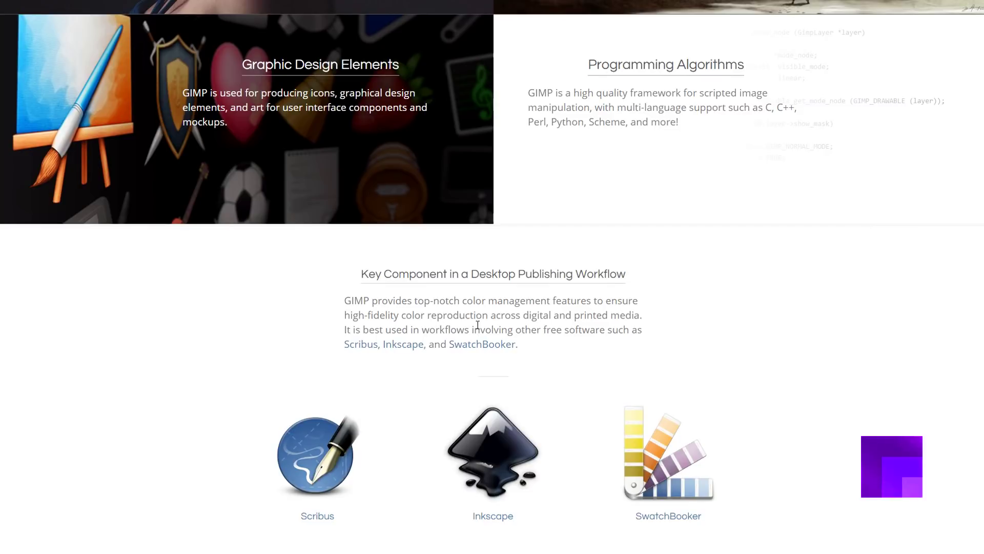
scroll(477, 325, "down", 1)
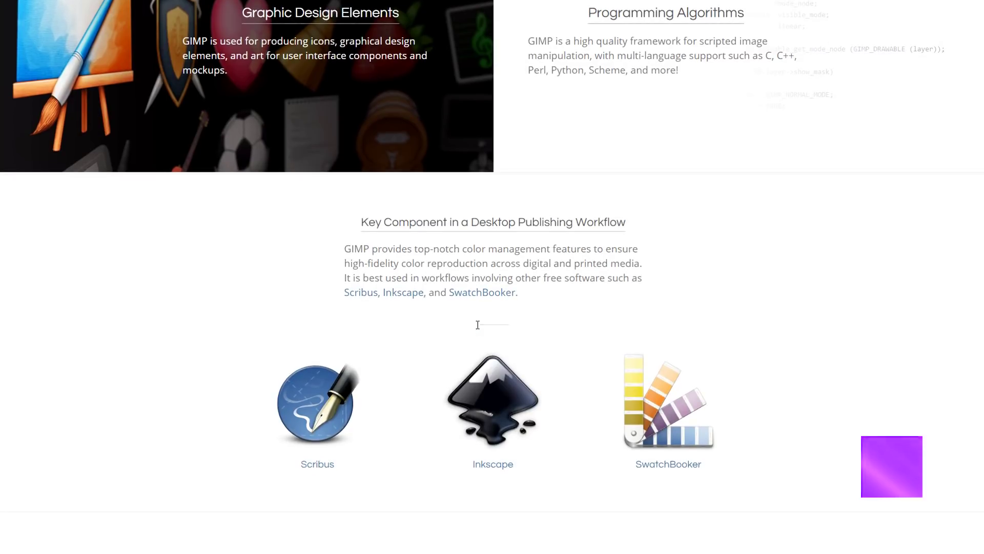
scroll(478, 331, "up", 1)
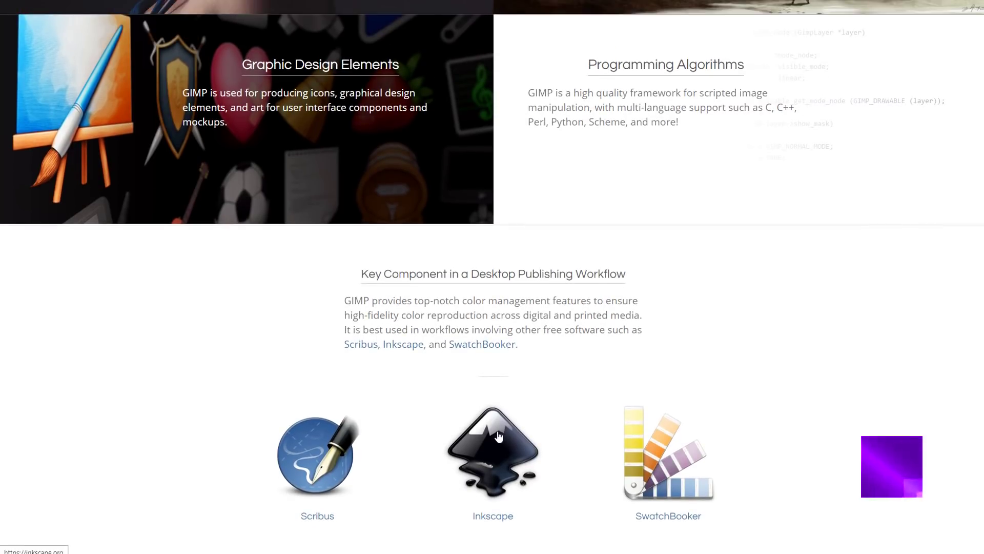
Follow the Inkscape link and browse the gallery page for the dog artwork 'The great friend'.
left_click(493, 466)
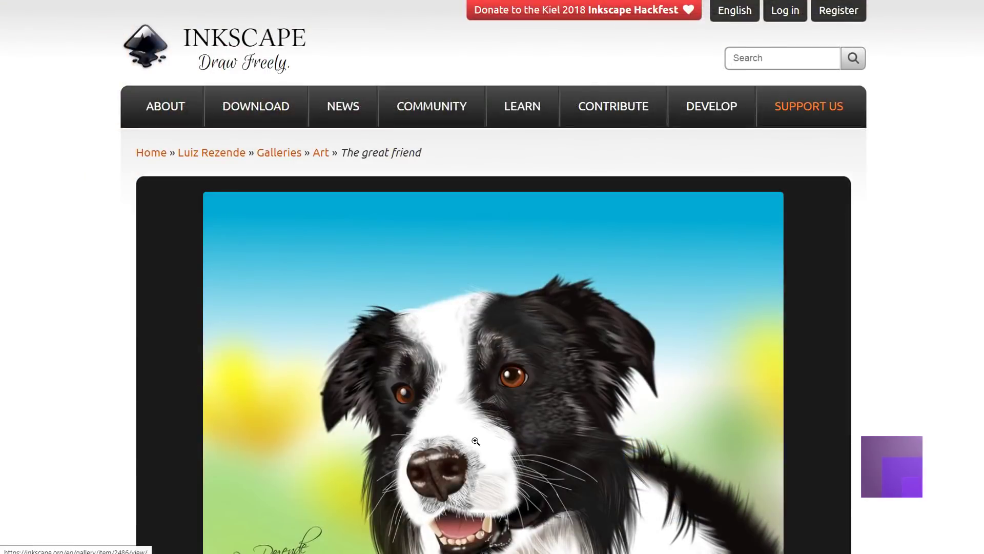
scroll(476, 441, "down", 3)
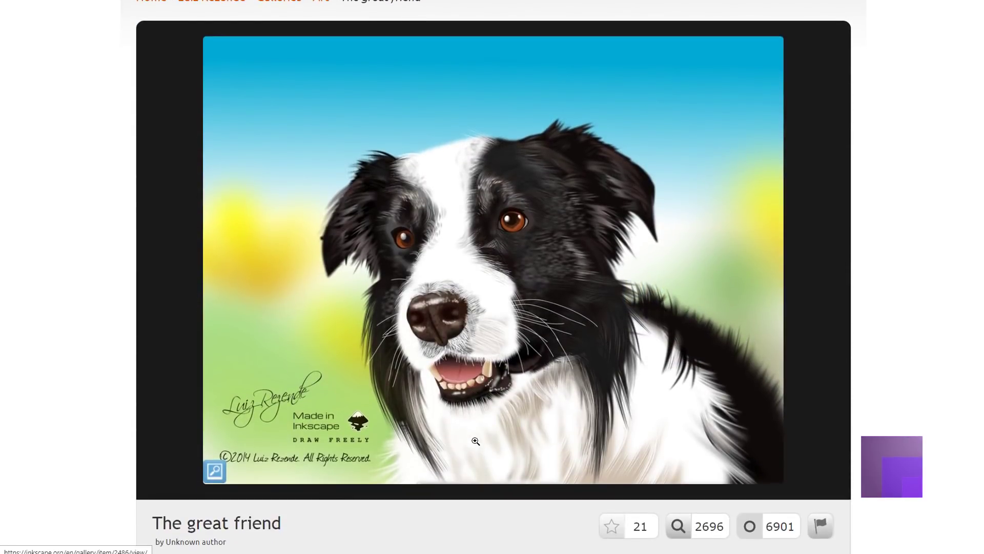
scroll(475, 441, "up", 3)
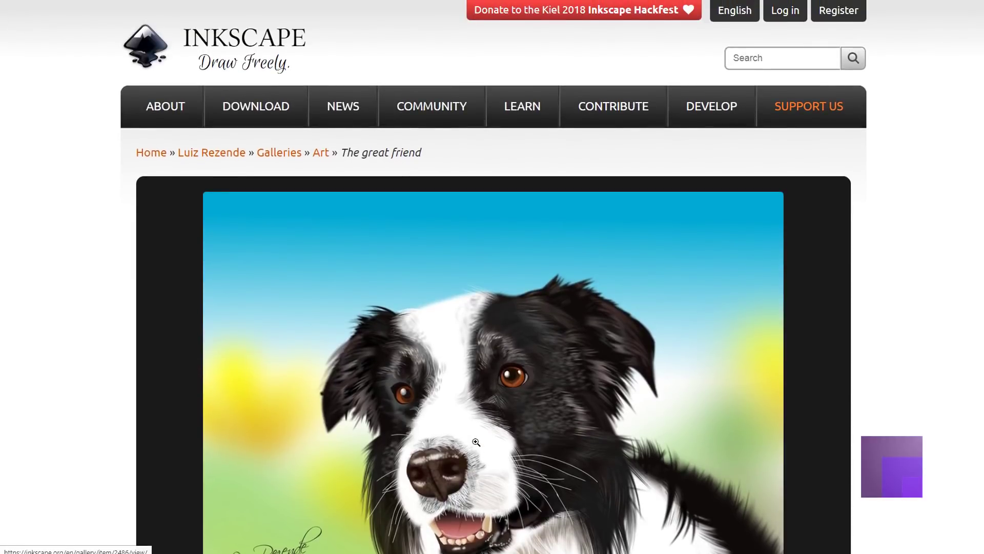
scroll(475, 442, "down", 1)
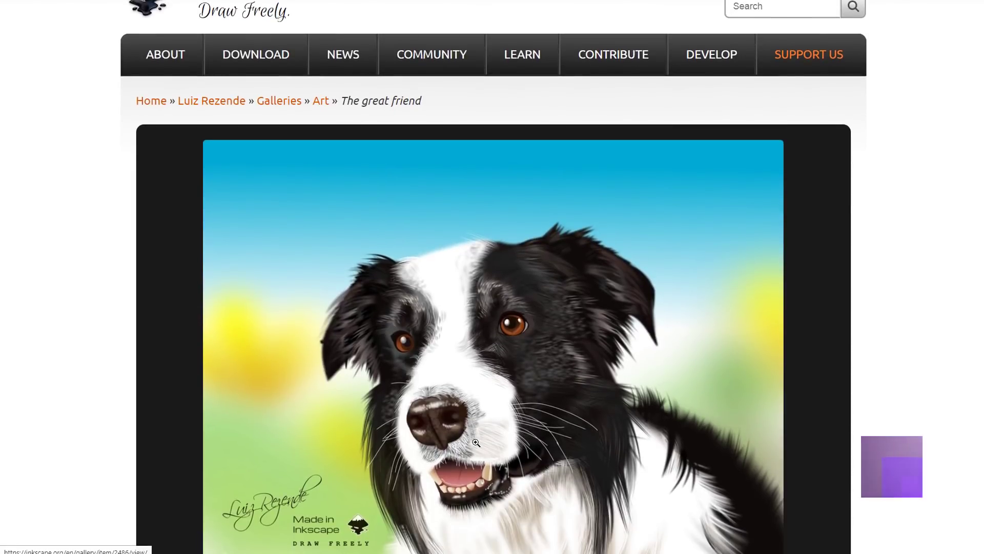
scroll(476, 442, "down", 2)
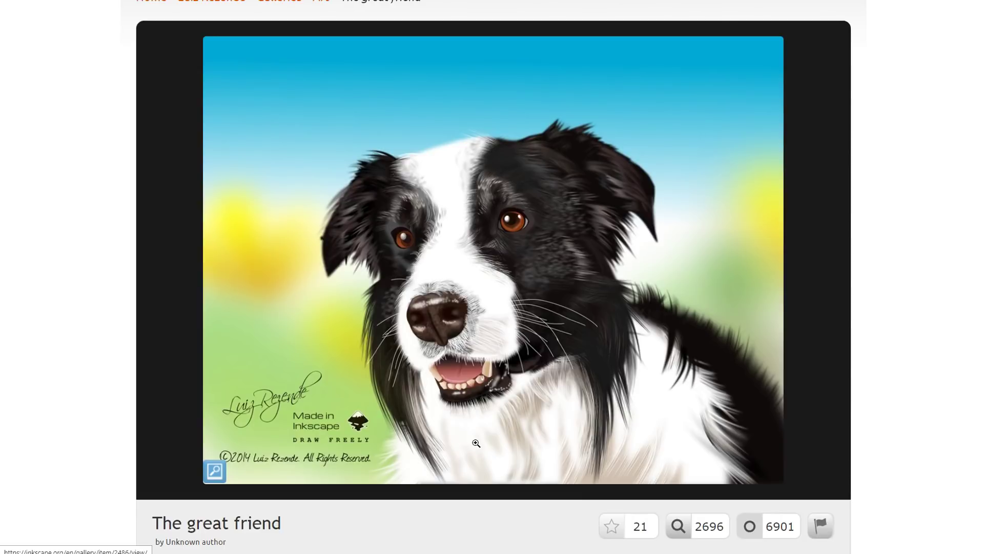
scroll(476, 443, "up", 1)
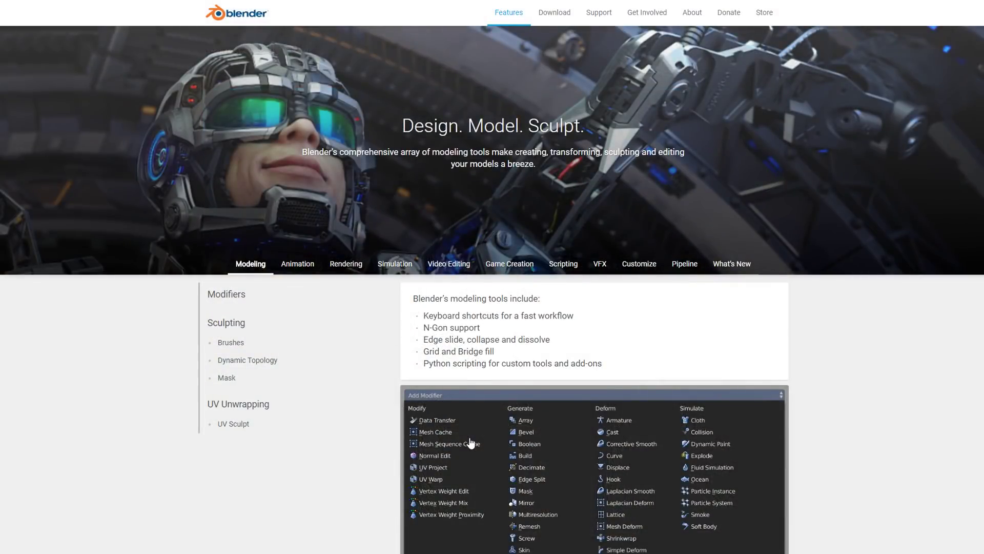
scroll(470, 442, "down", 10)
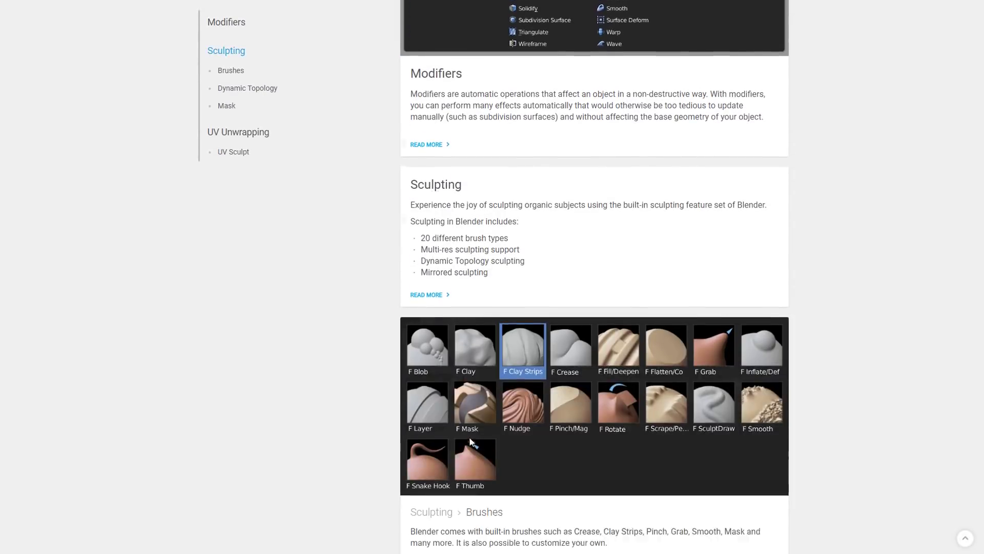
scroll(470, 442, "down", 10)
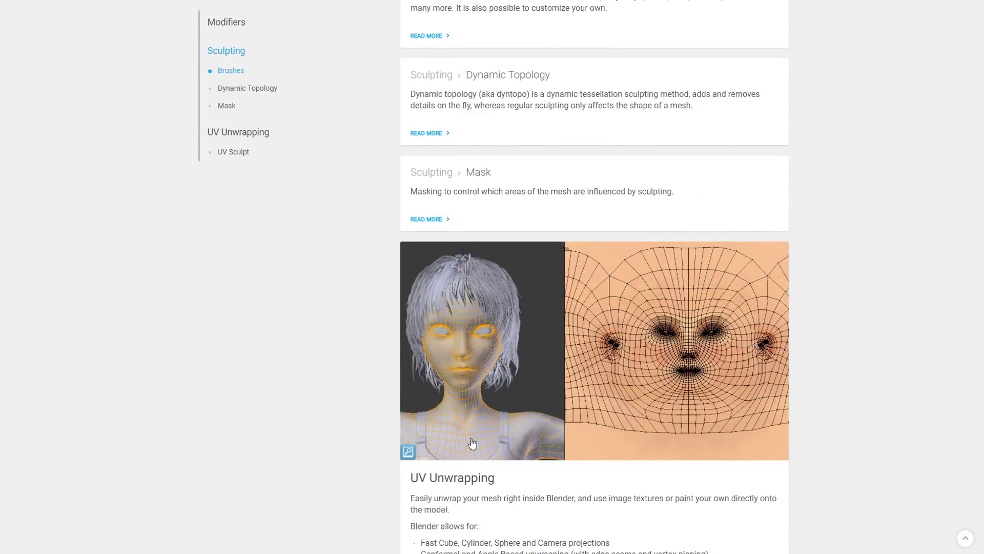
scroll(472, 442, "up", 9)
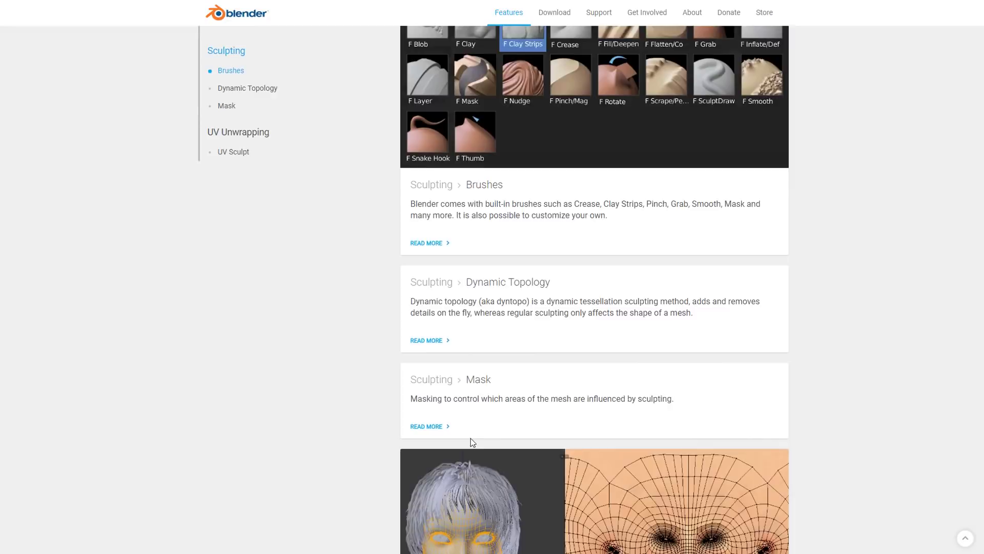
scroll(466, 442, "up", 11)
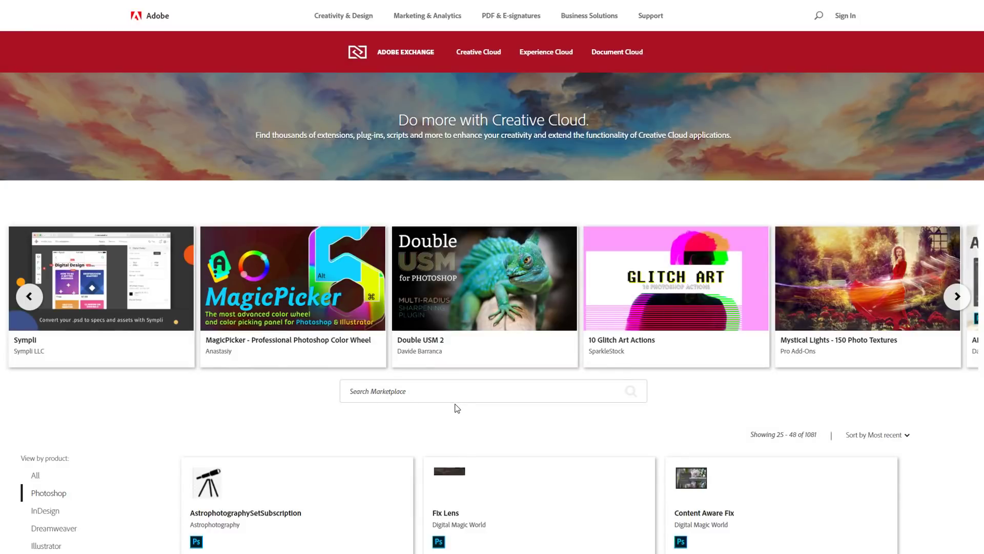
Scroll through the Adobe Exchange extension listings, then back up toward the banner and search box.
scroll(457, 409, "down", 6)
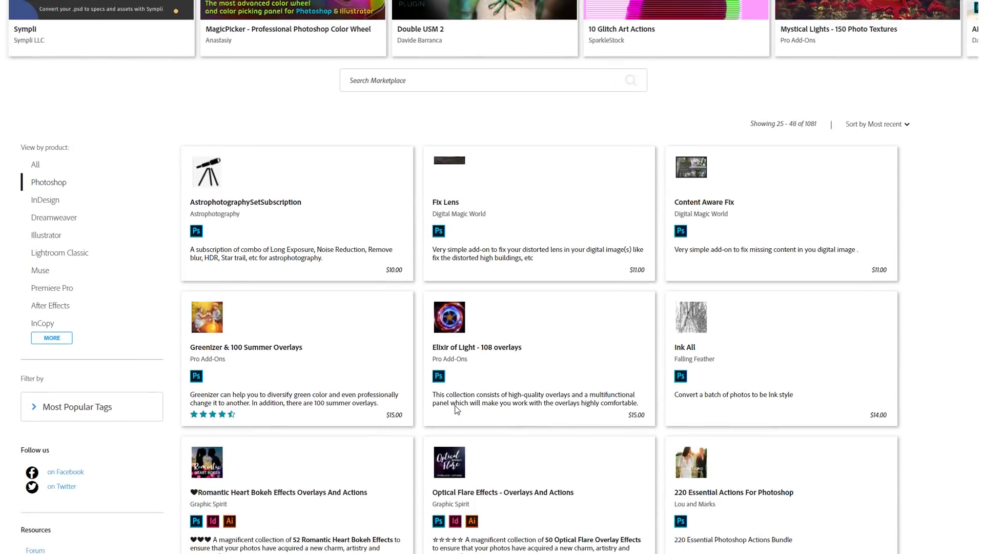
scroll(457, 408, "down", 8)
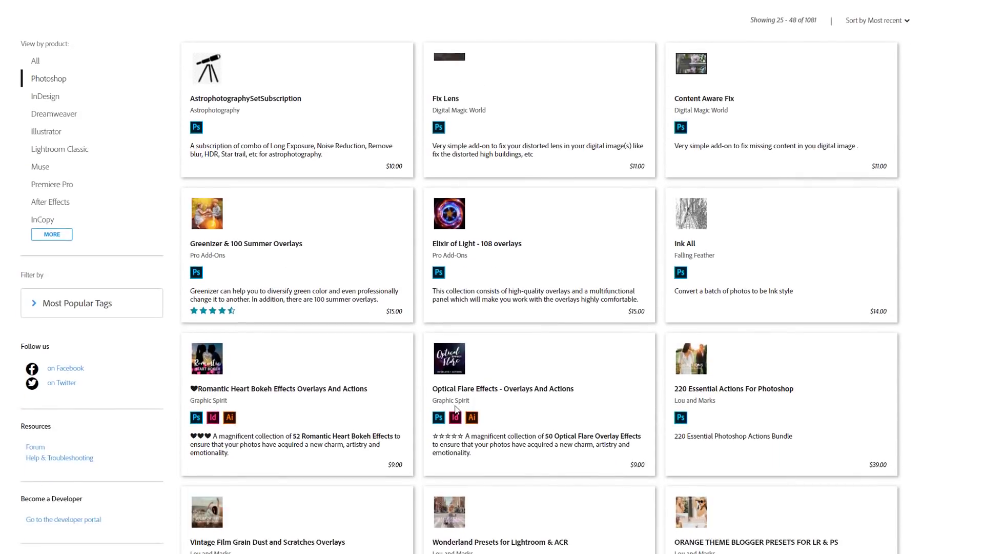
scroll(456, 409, "down", 7)
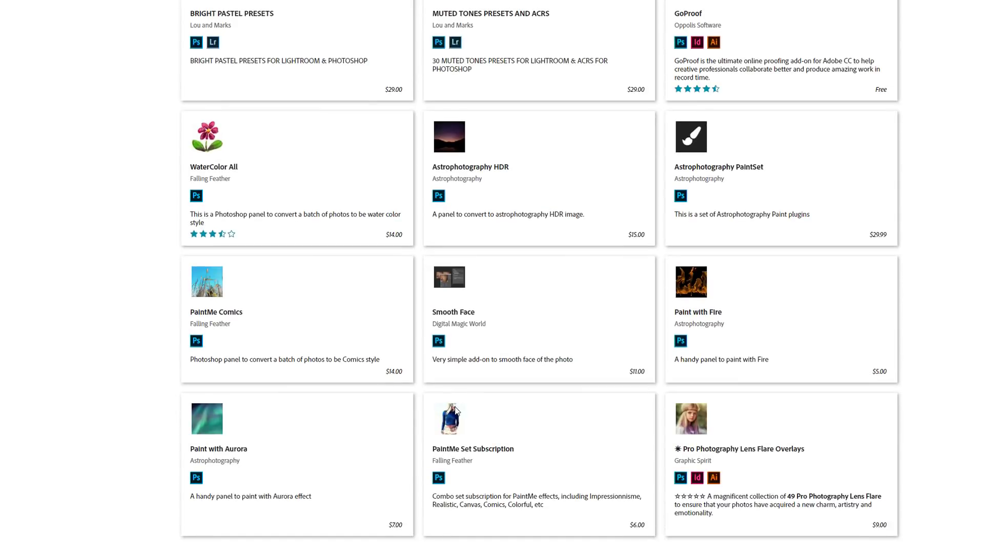
scroll(456, 411, "down", 2)
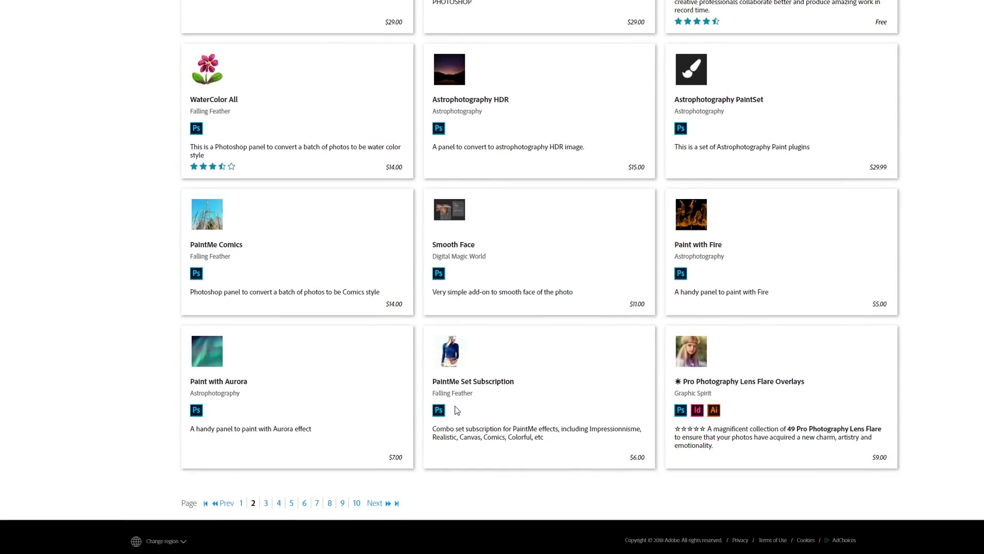
scroll(462, 412, "up", 20)
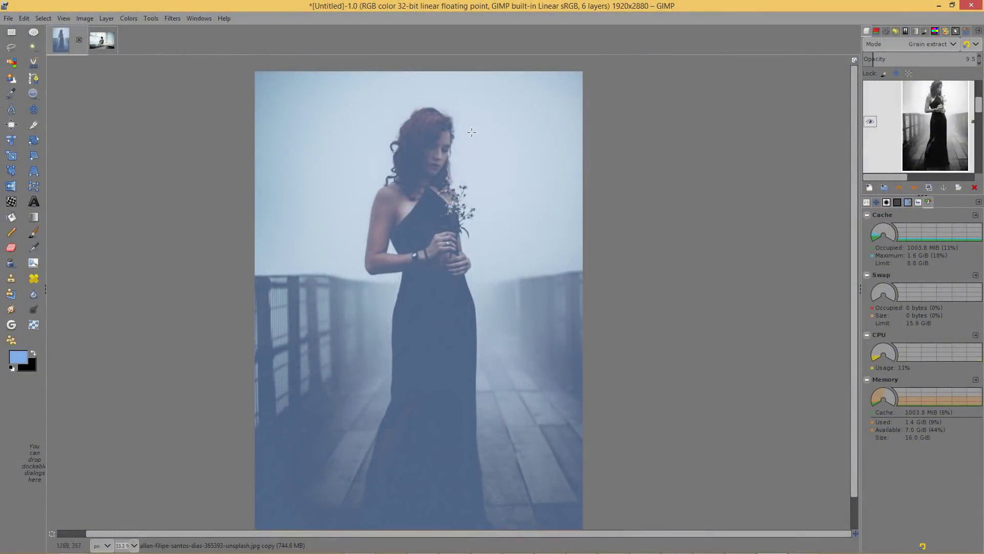
Apply G'MIC-Qt's Blur [depth-of-field] filter from Faves, keeping the woman's face sharp.
left_click(172, 15)
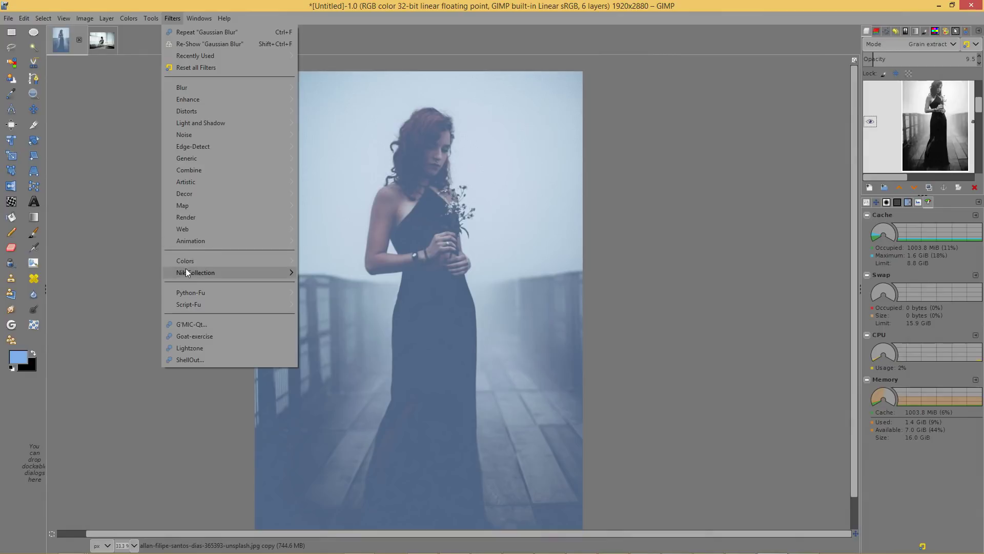
left_click(205, 324)
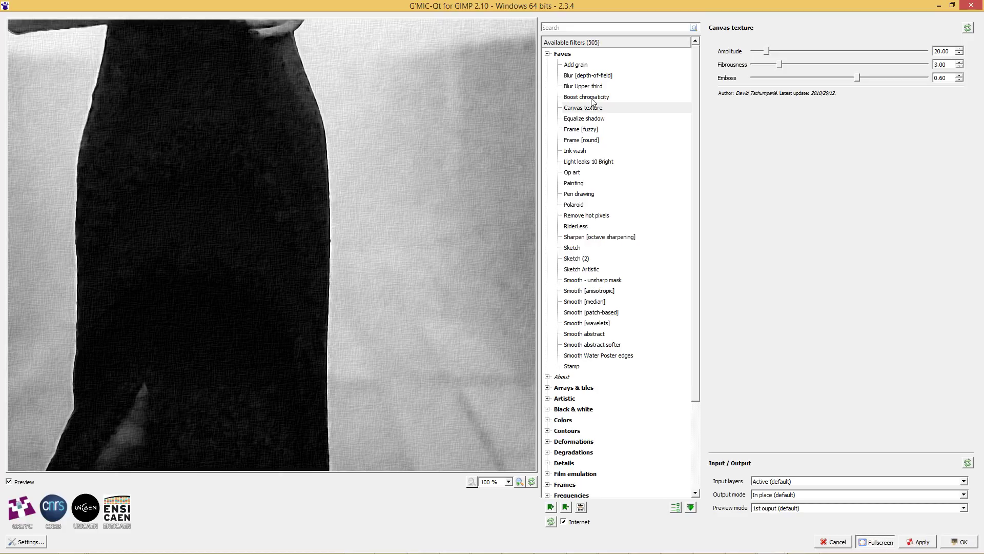
left_click(570, 77)
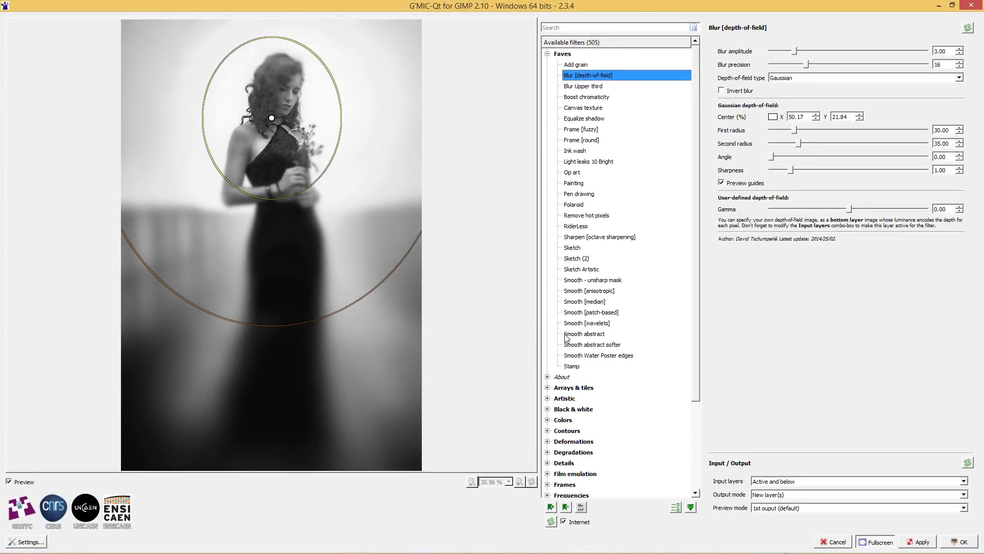
left_click(956, 545)
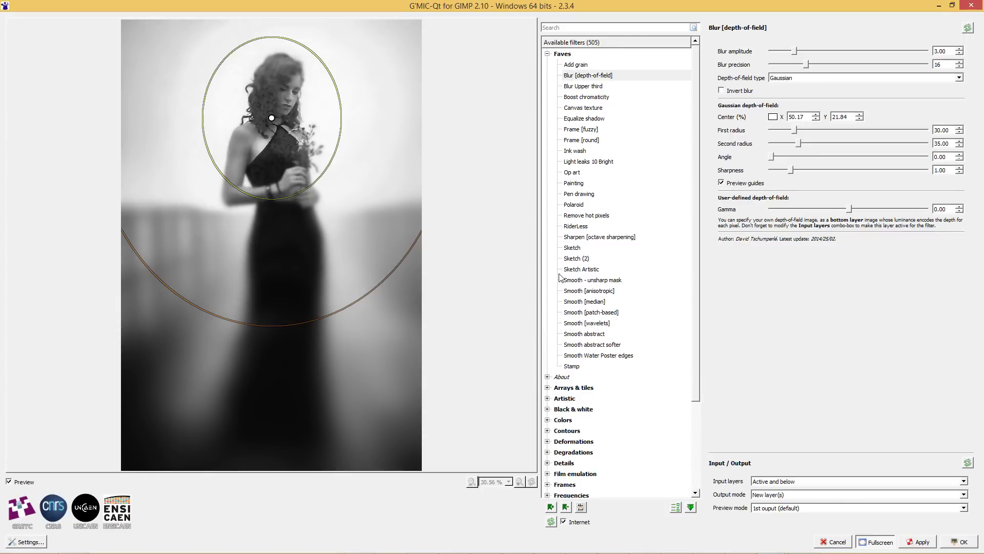
key("Return")
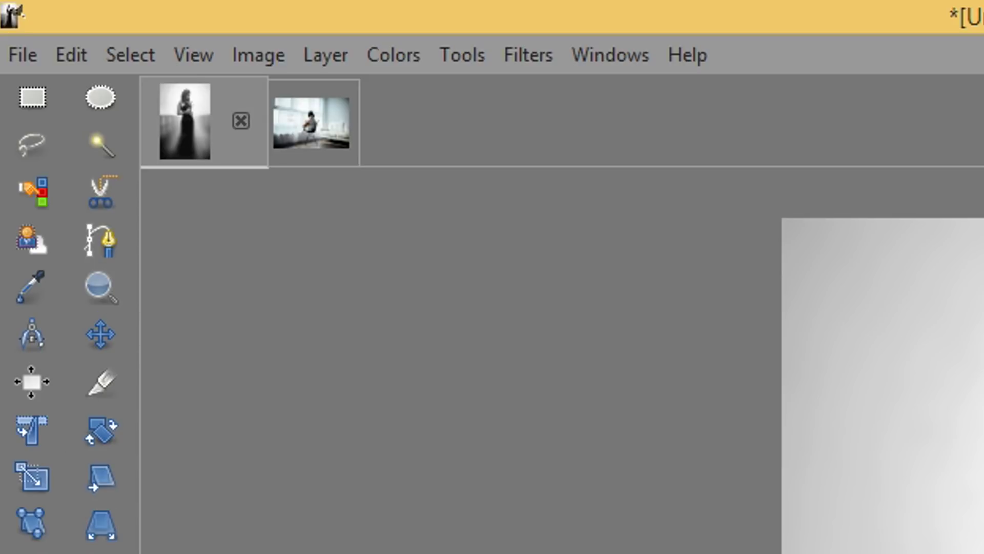
Switch the image precision from linear light to Perceptual gamma (sRGB).
left_click(506, 56)
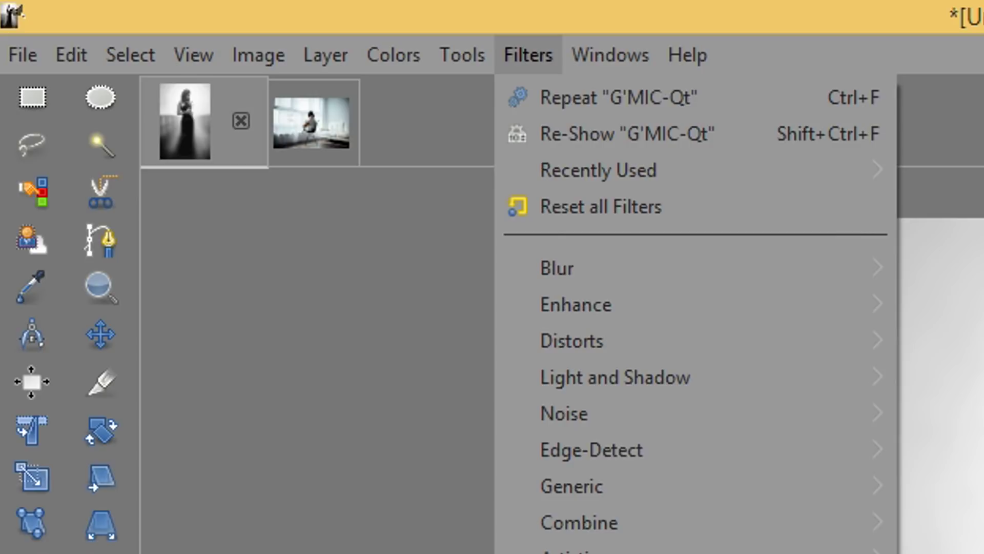
key("Escape")
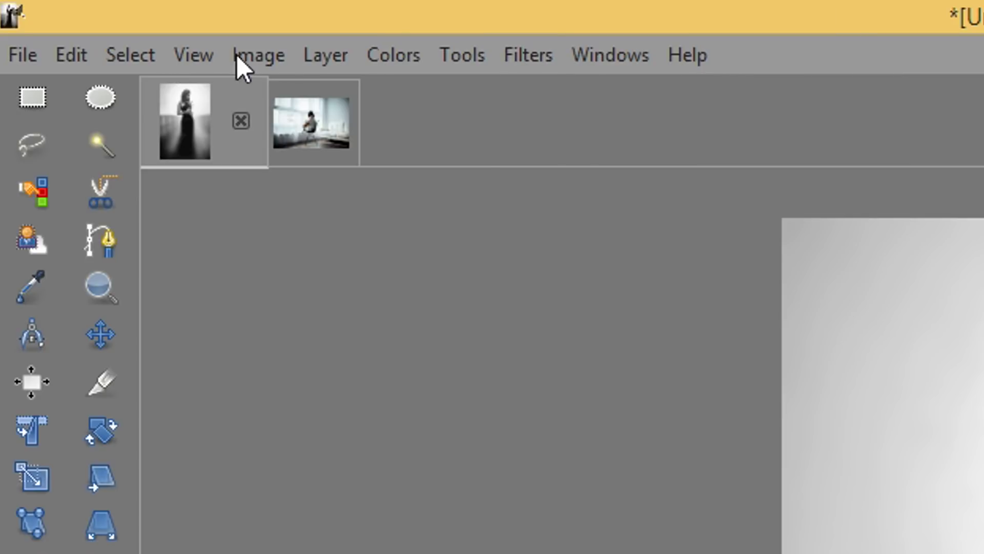
left_click(266, 59)
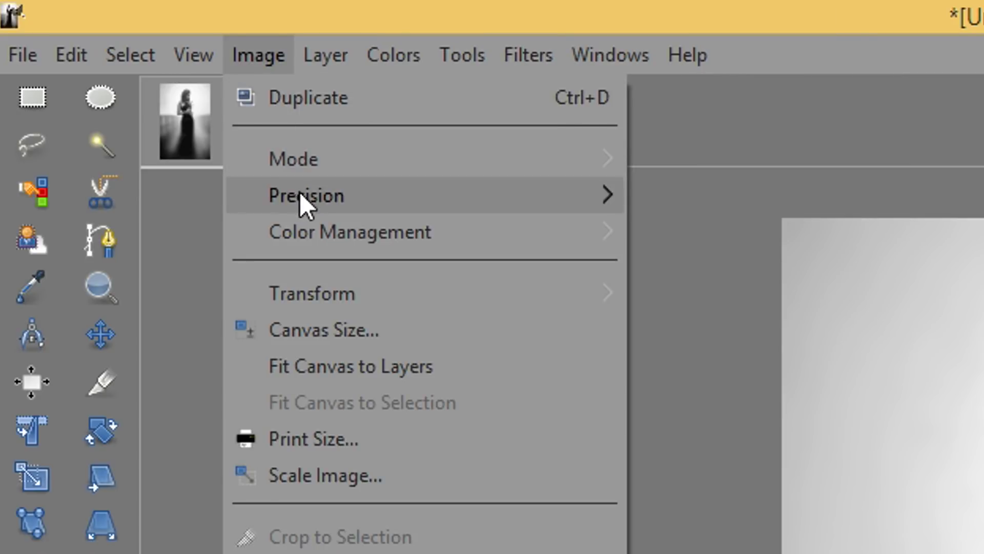
mouse_move(300, 197)
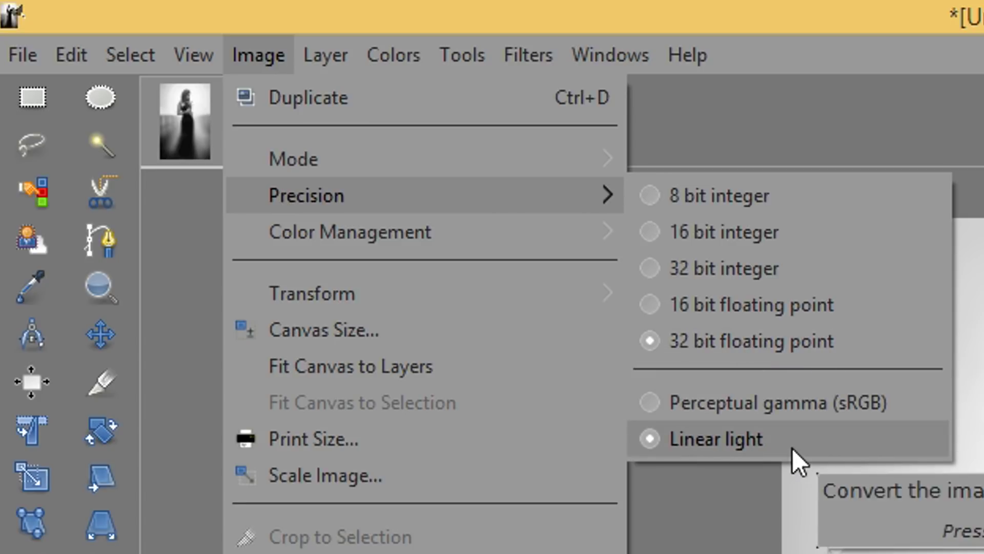
left_click(772, 412)
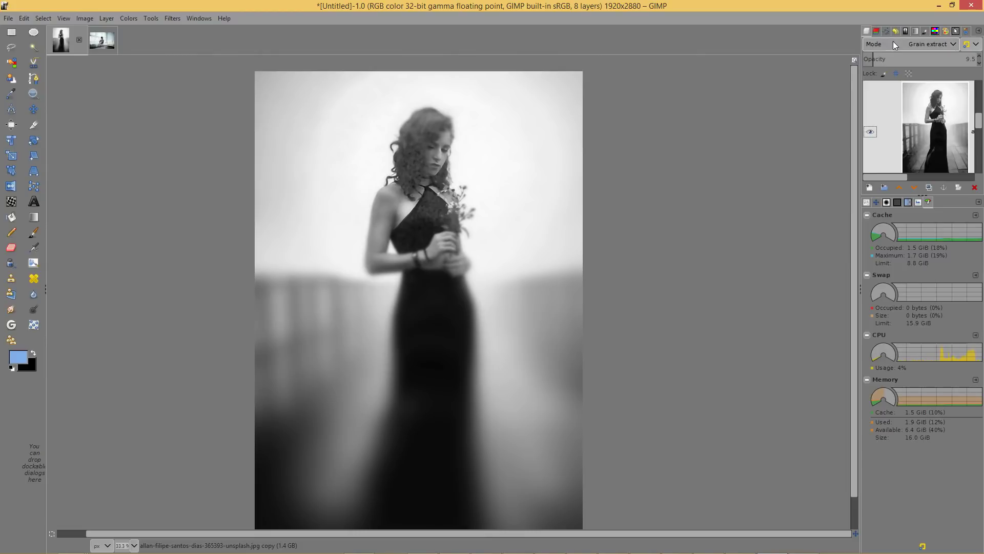
Change the layer's blend mode from Grain extract to Grain merge.
left_click(894, 45)
left_click(894, 45)
left_click(894, 46)
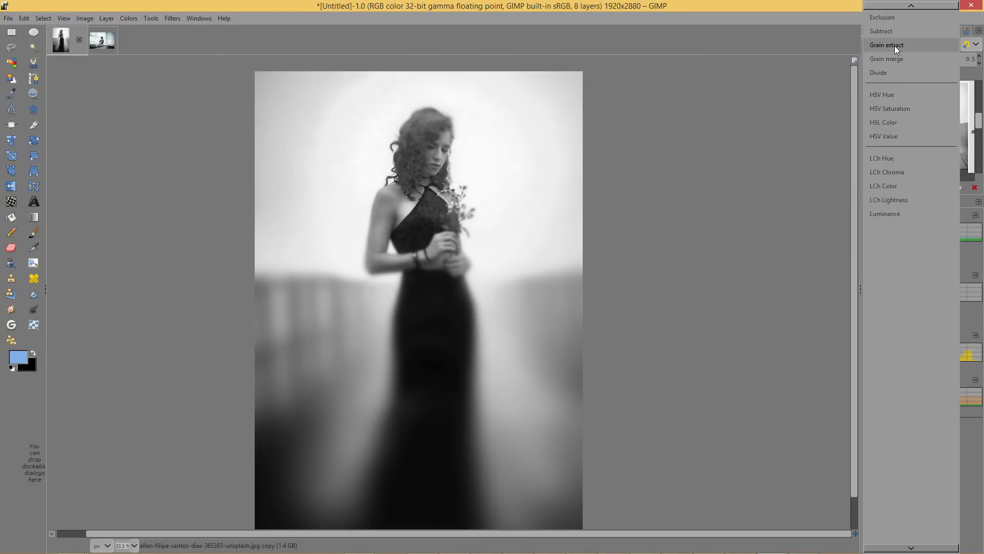
left_click(887, 59)
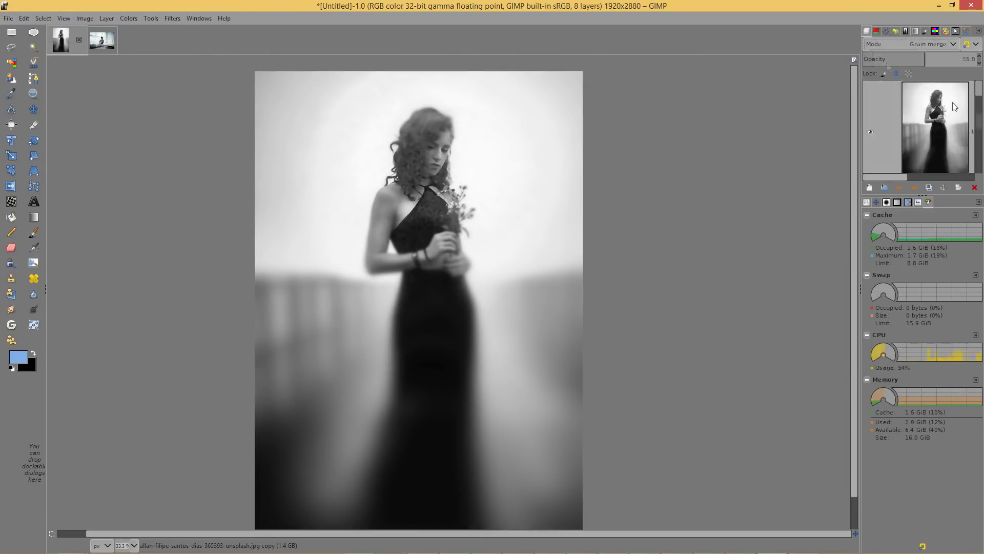
scroll(954, 106, "down", 3)
scroll(944, 108, "up", 3)
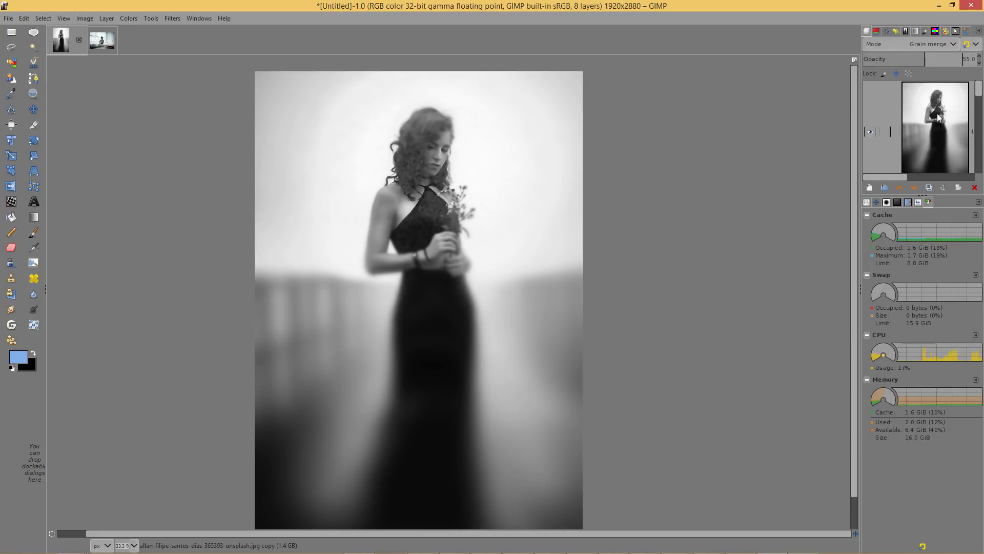
Set the top layer's blend mode to Screen, keeping it after browsing the mode list.
left_click(937, 113)
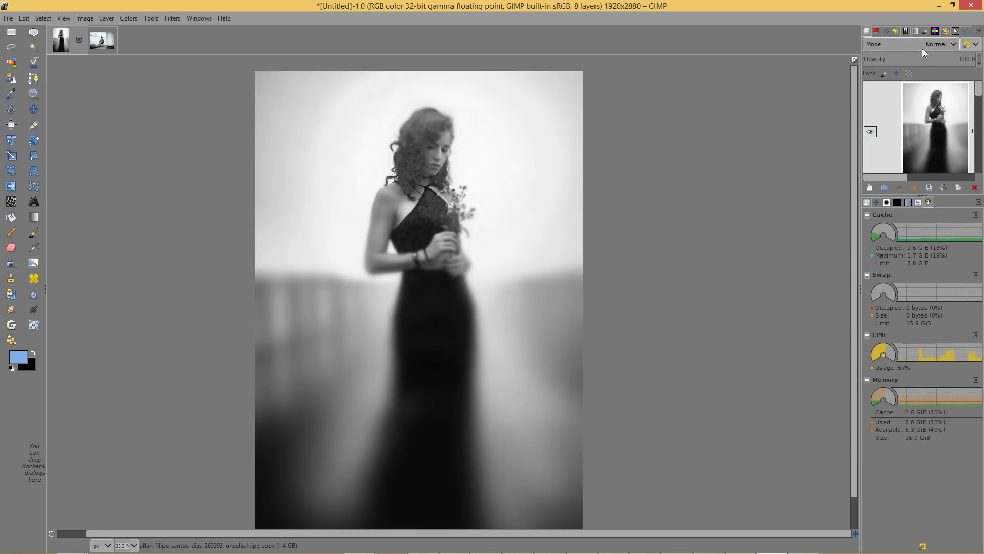
left_click(919, 45)
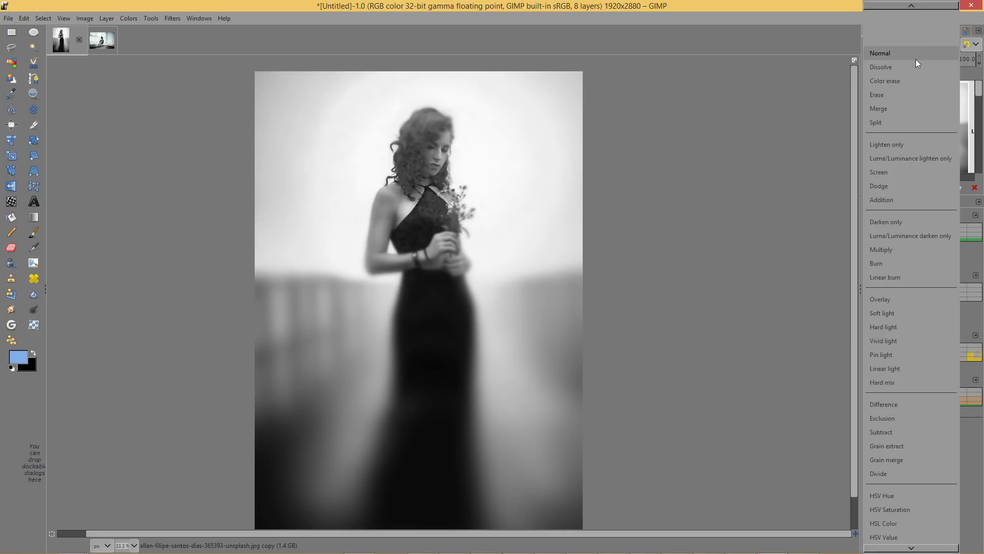
left_click(895, 172)
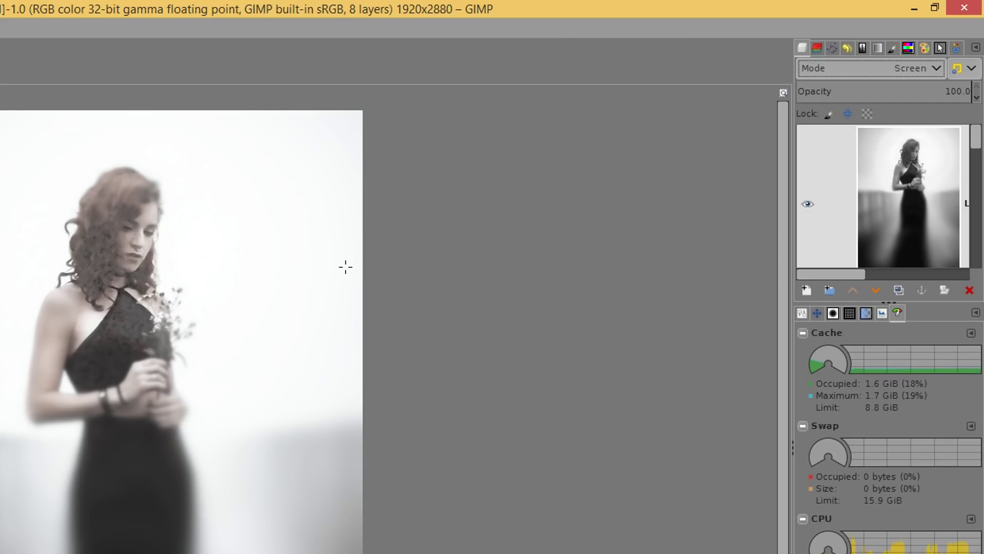
left_click(844, 66)
scroll(863, 367, "down", 3)
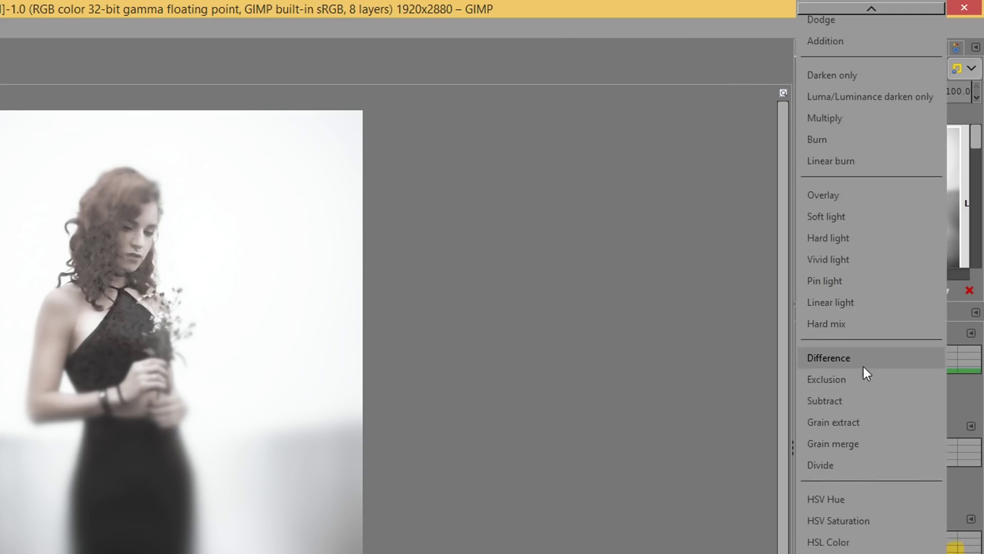
scroll(857, 484, "up", 5)
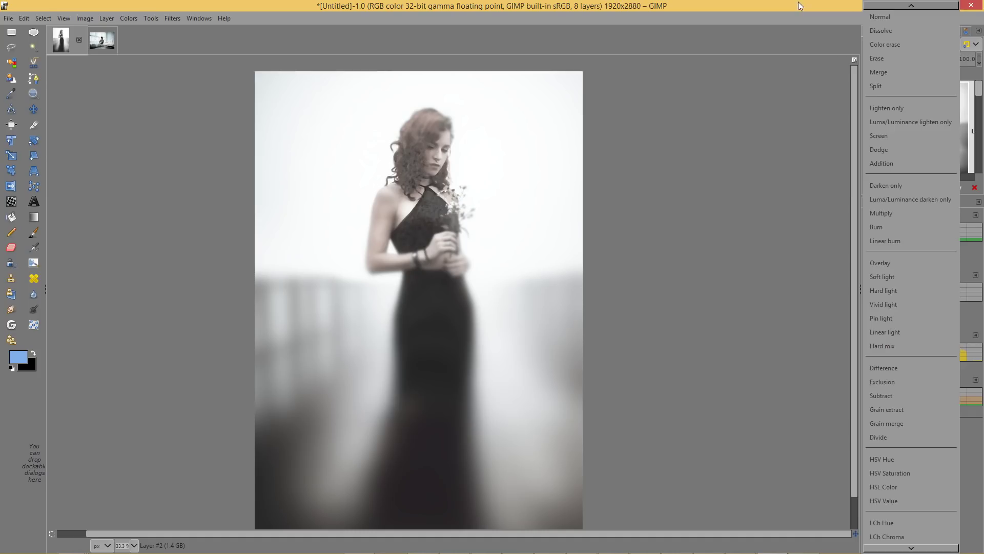
left_click(820, 210)
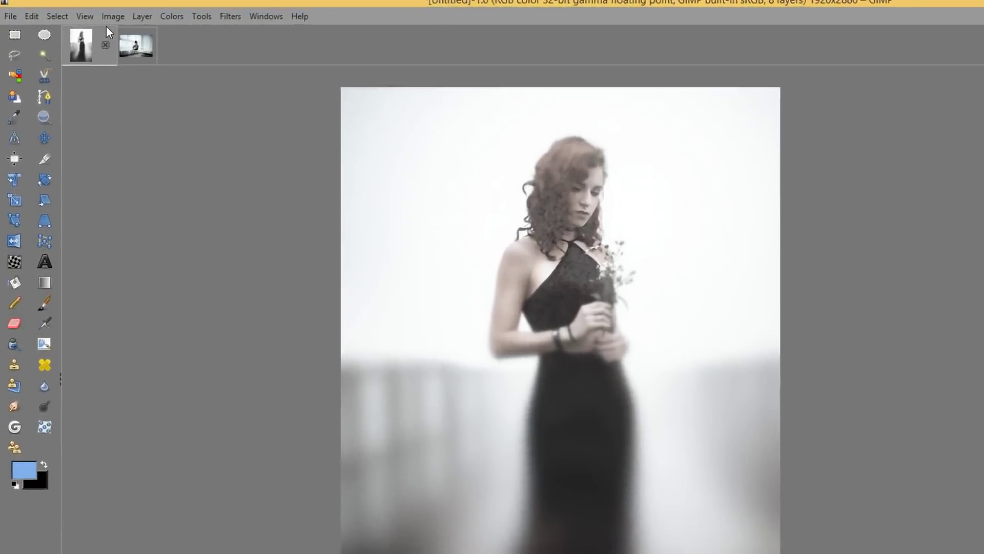
left_click(81, 19)
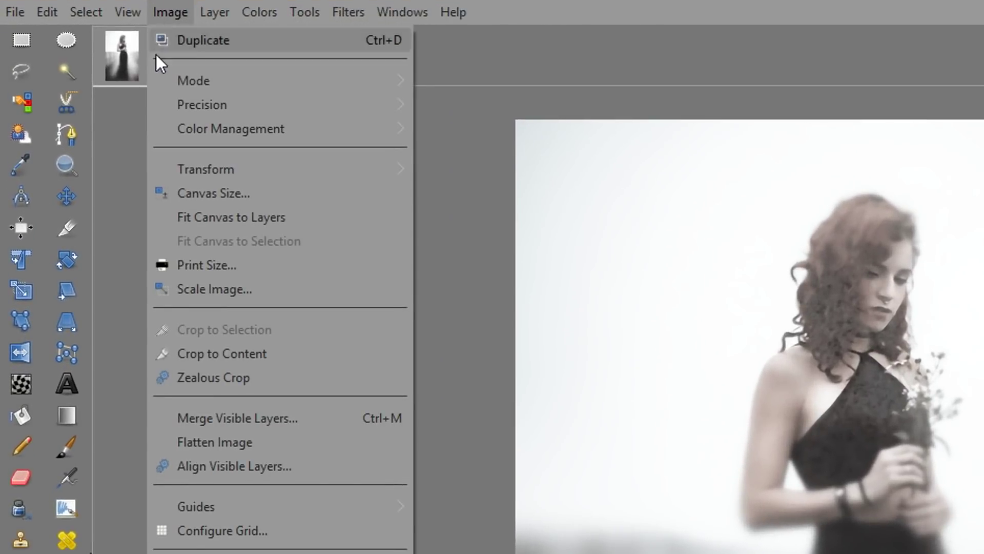
mouse_move(186, 106)
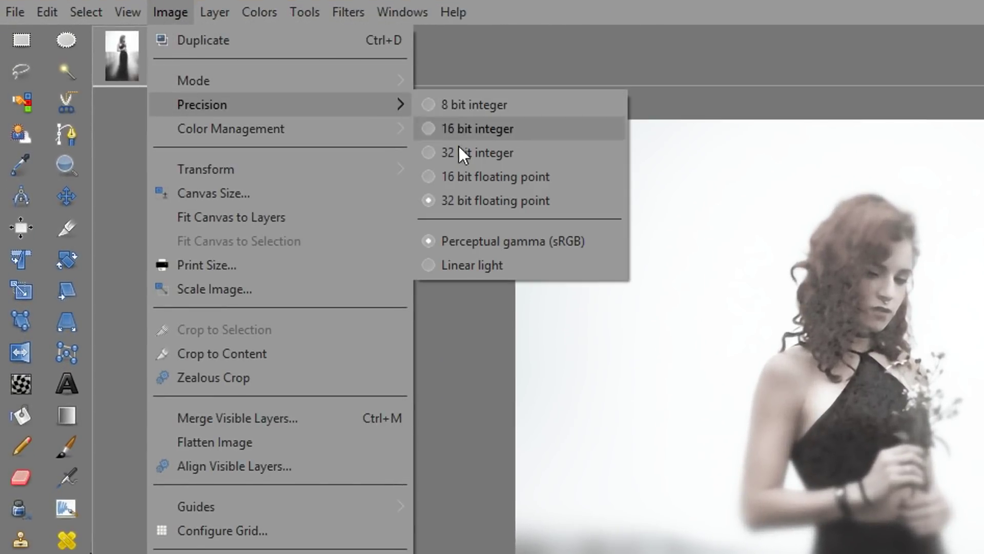
mouse_move(281, 131)
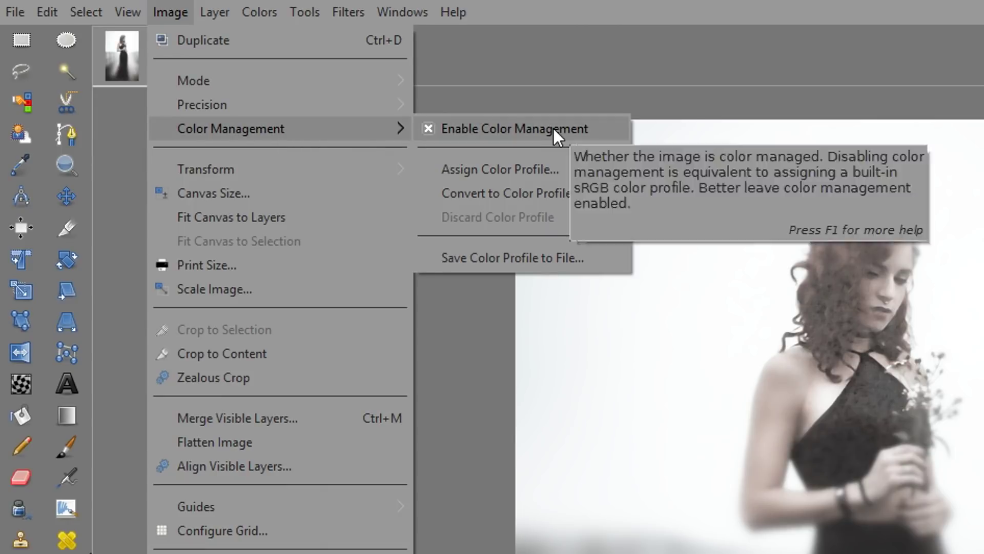
left_click(589, 48)
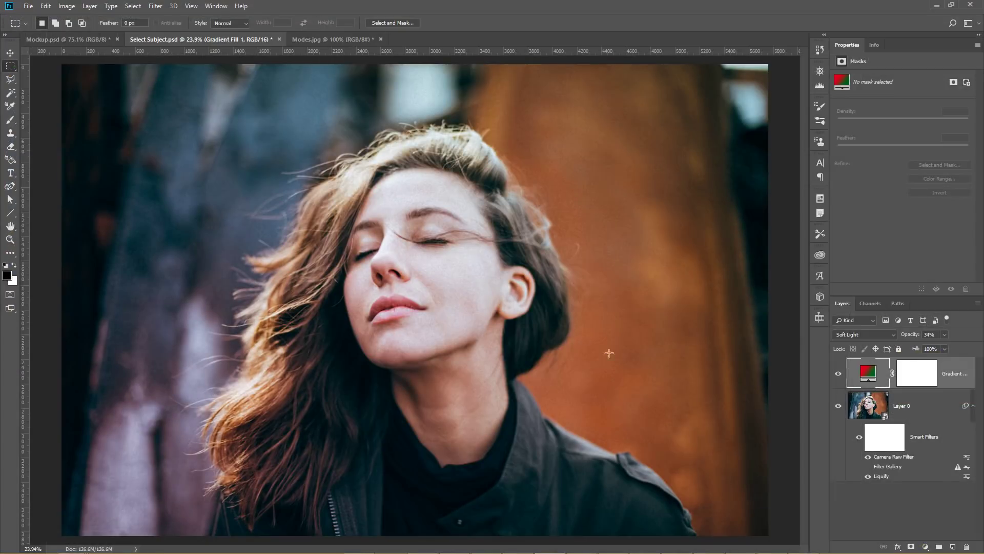
Change the Gradient Fill layer's gradient from Red, Green to the Blue, Red, Yellow preset.
left_click(838, 374)
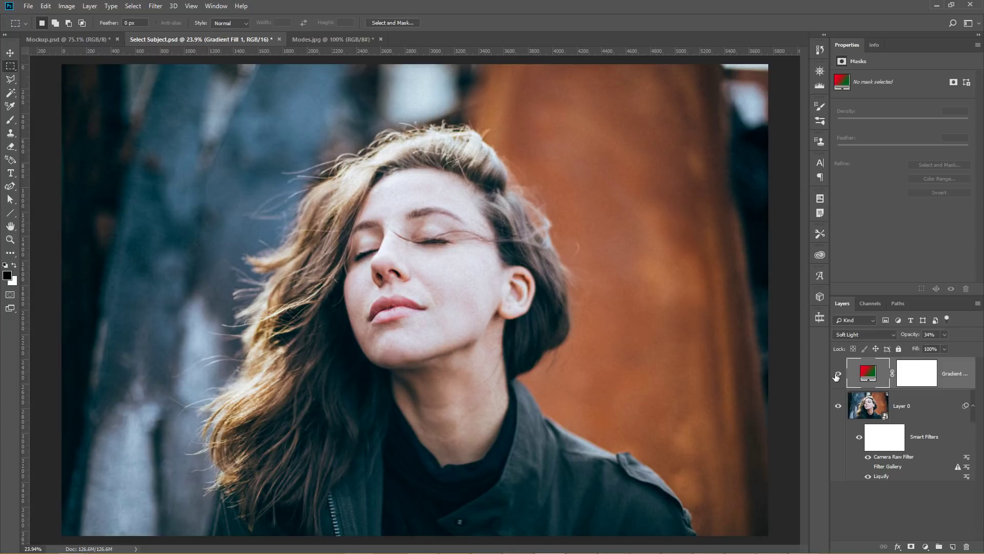
left_click(838, 373)
double_click(868, 373)
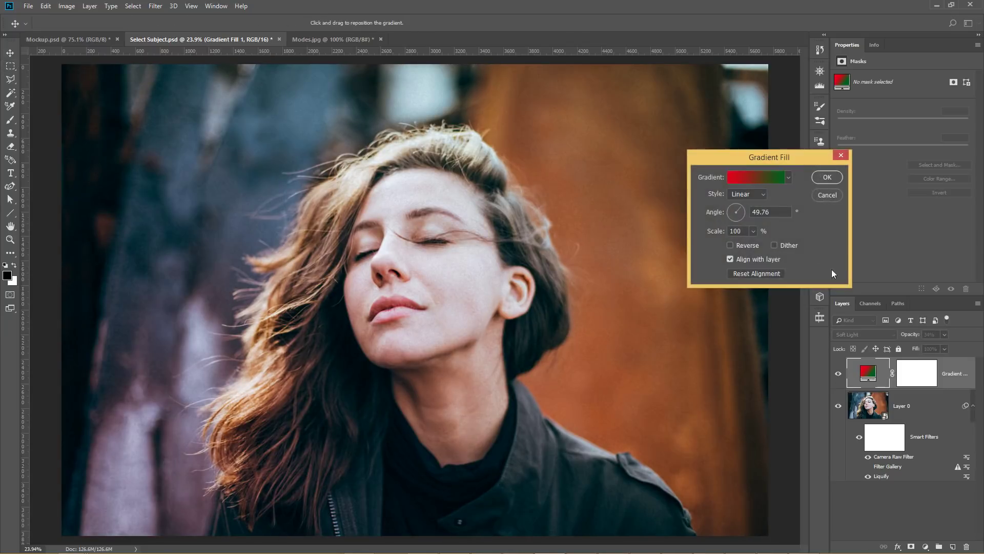
left_click(775, 177)
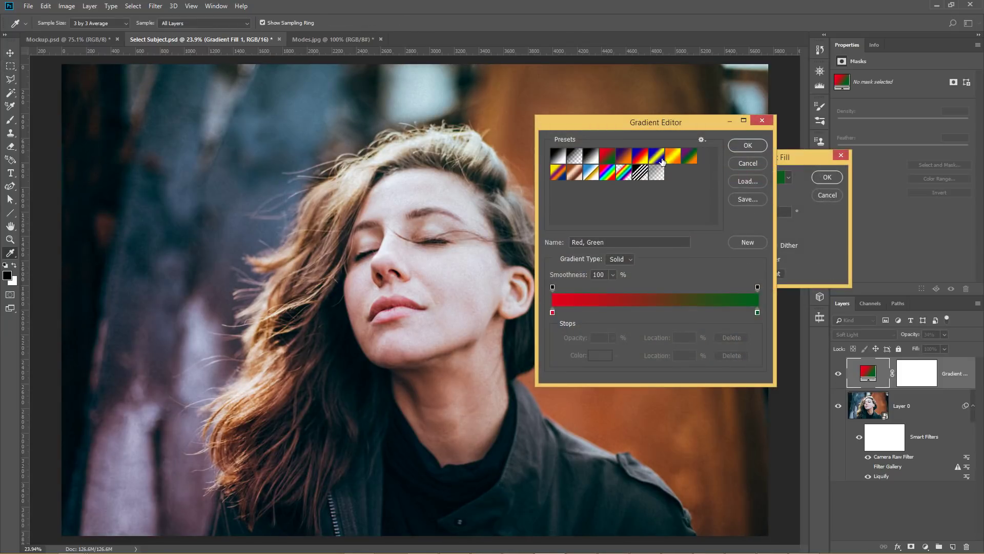
left_click(641, 160)
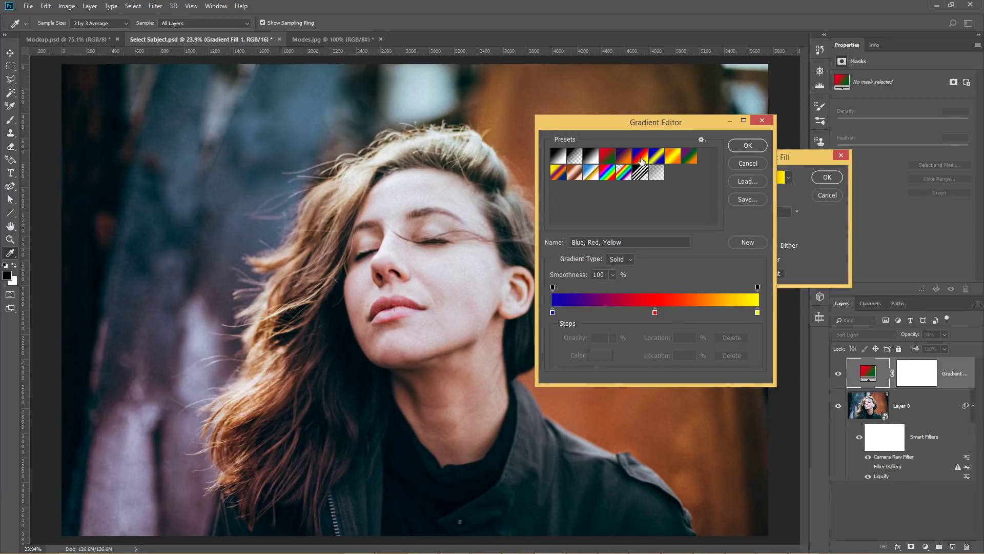
left_click(741, 146)
left_click(828, 180)
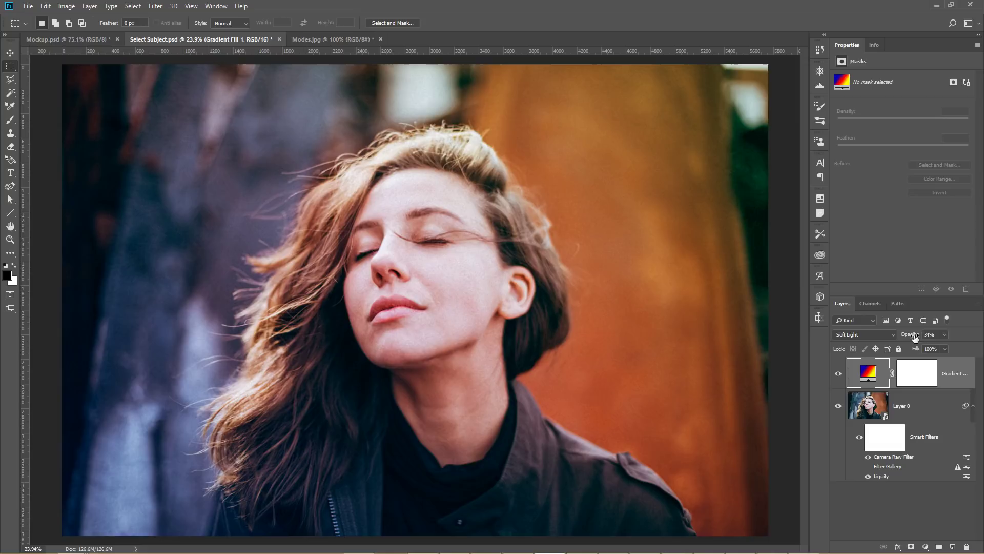
Set the gradient fill layer to Screen blend mode at 50% opacity.
mouse_move(914, 334)
left_mouse_down()
mouse_move(929, 334)
mouse_move(907, 334)
left_mouse_up()
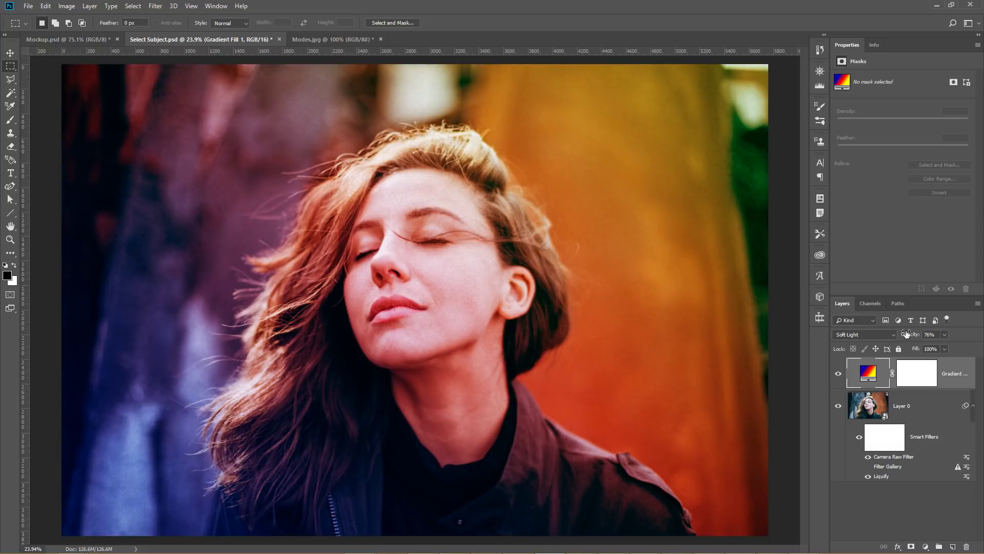
left_click(867, 334)
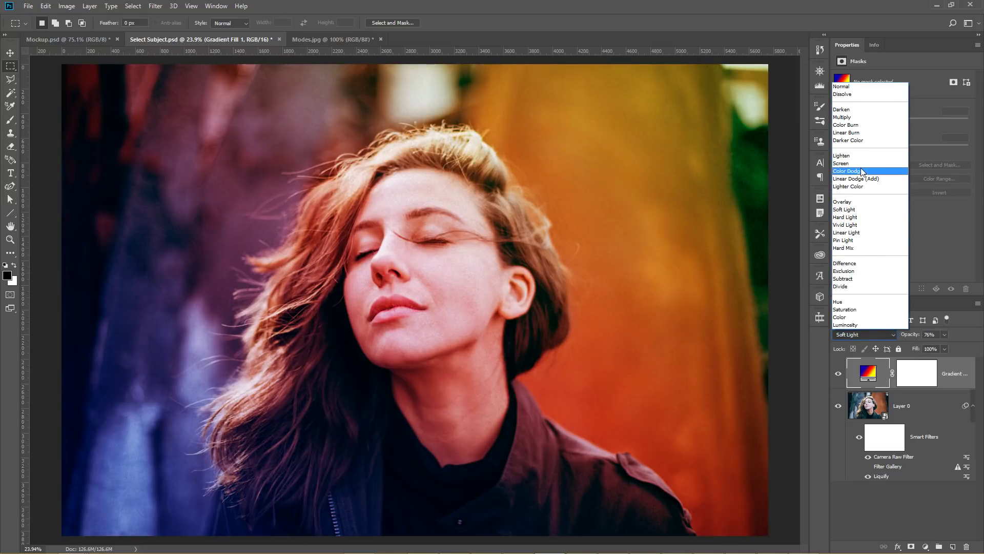
left_click(854, 163)
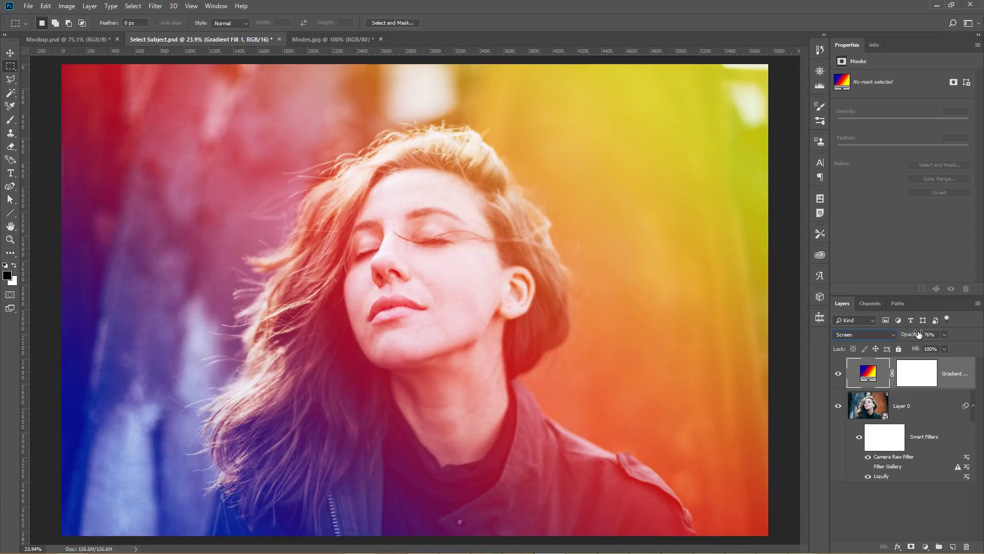
left_click_drag(918, 334, 905, 334)
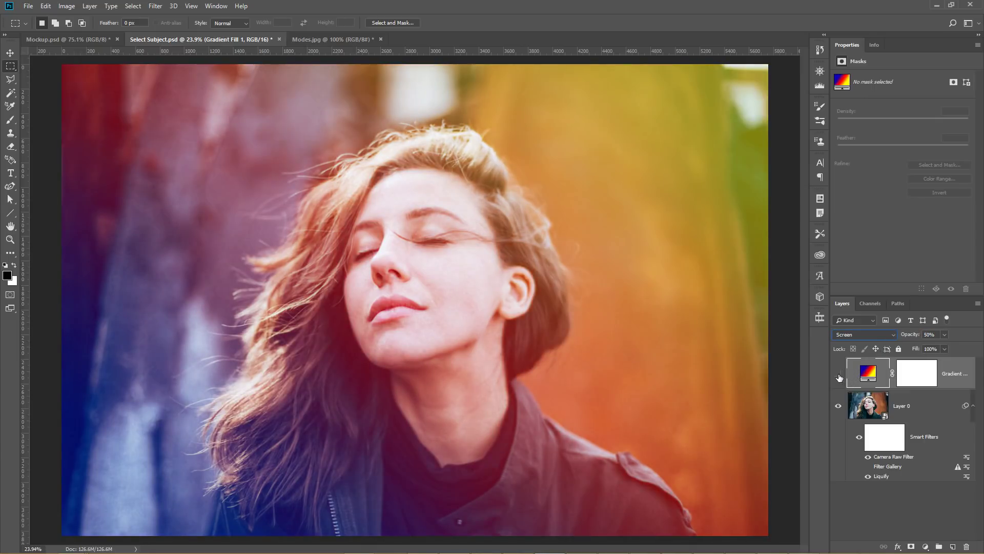
Toggle the gradient layer's visibility to compare, then hide Layer 0's smart filter.
left_click(840, 376)
left_click(839, 375)
left_click(838, 374)
left_click(838, 373)
left_click(868, 458)
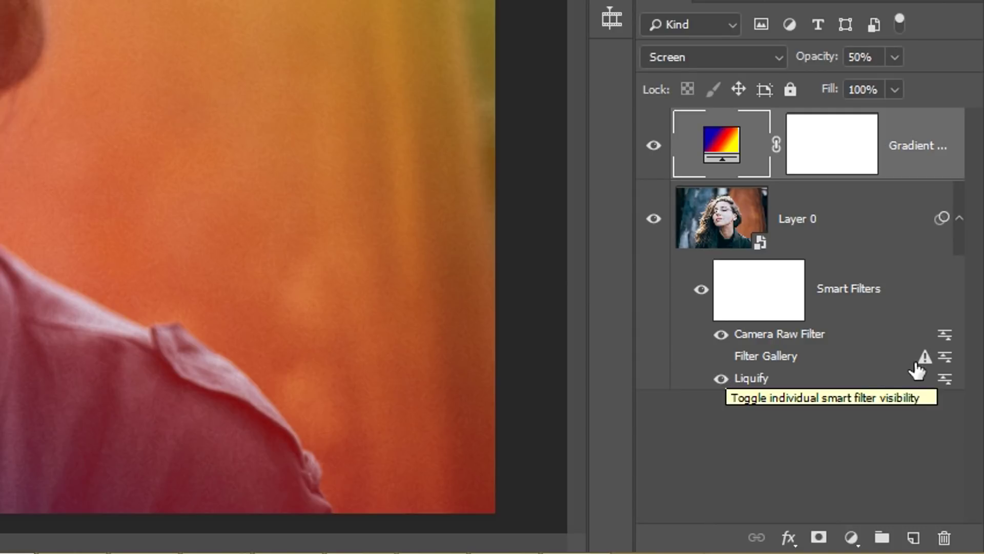
With Layer 0 active, convert Select Subject.psd from 16 to 8 bits per channel.
left_click(923, 366)
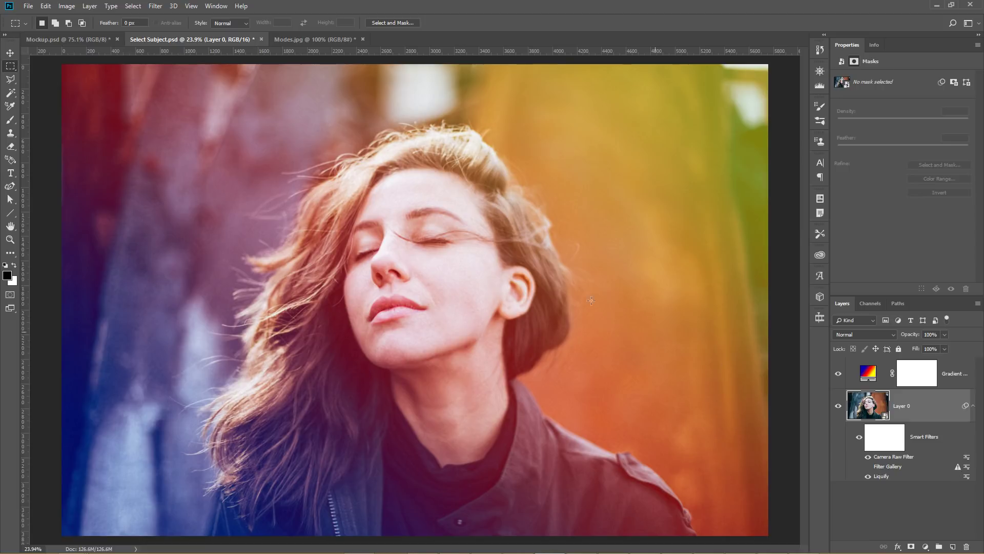
left_click(71, 9)
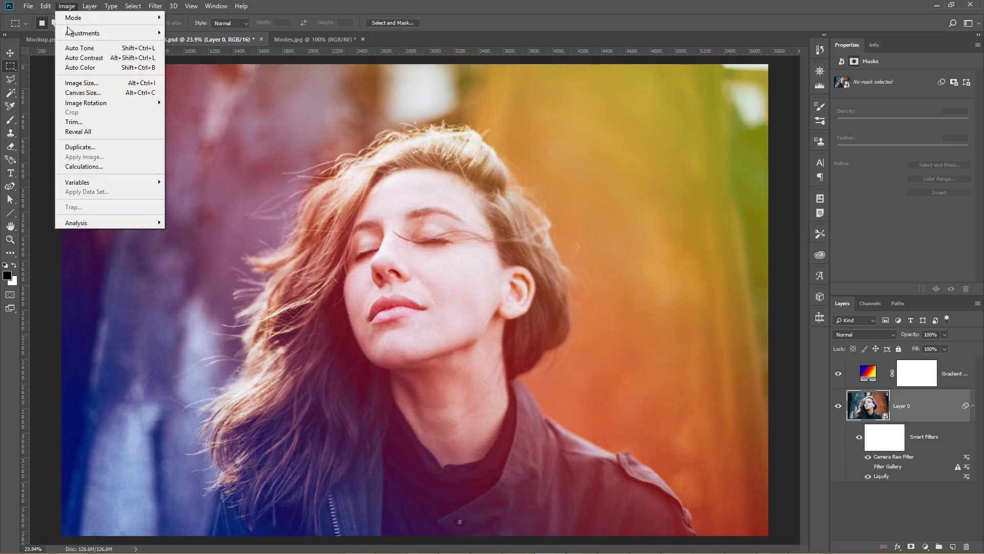
mouse_move(74, 19)
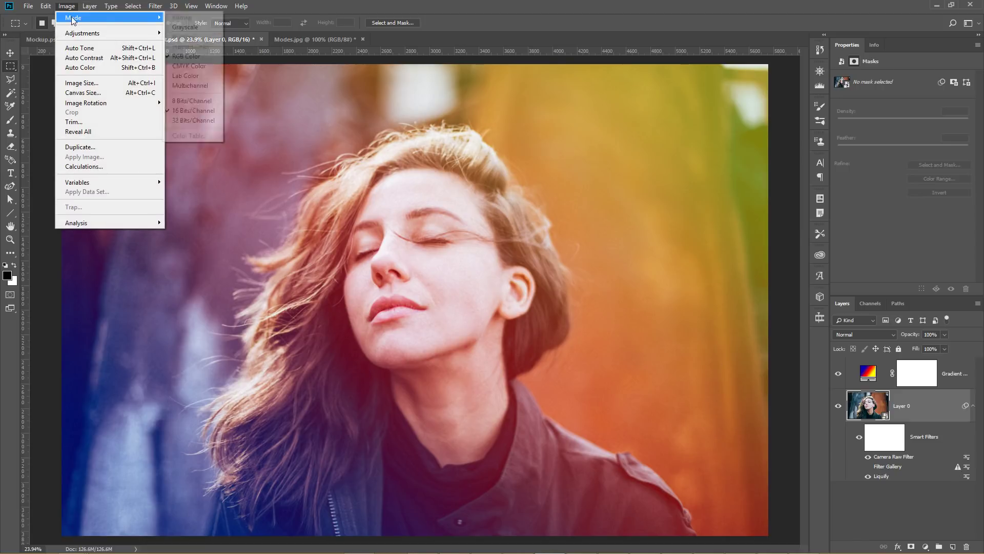
left_click(187, 106)
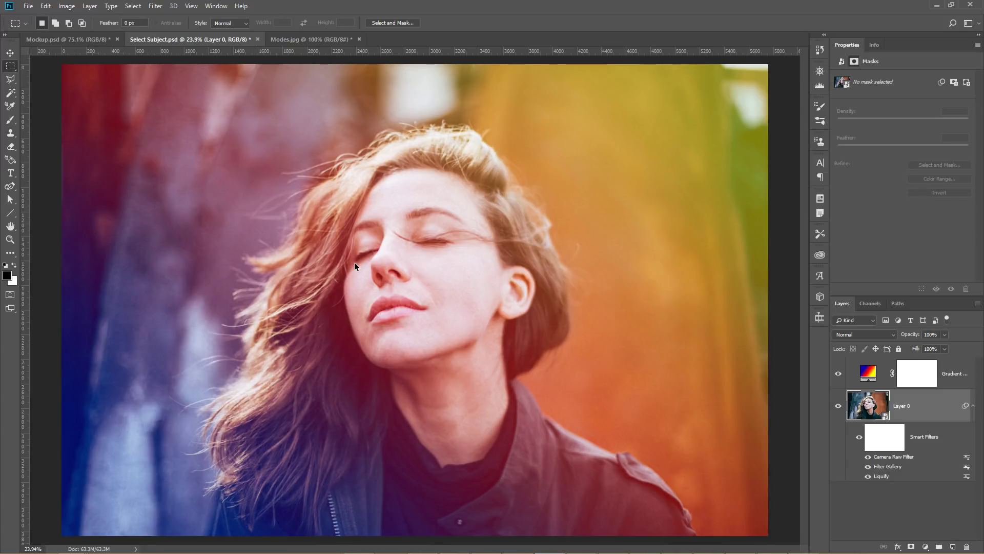
Re-render the halftone smart filter, zoom to 100% on the dots, and check Image > Mode.
key("ctrl+z")
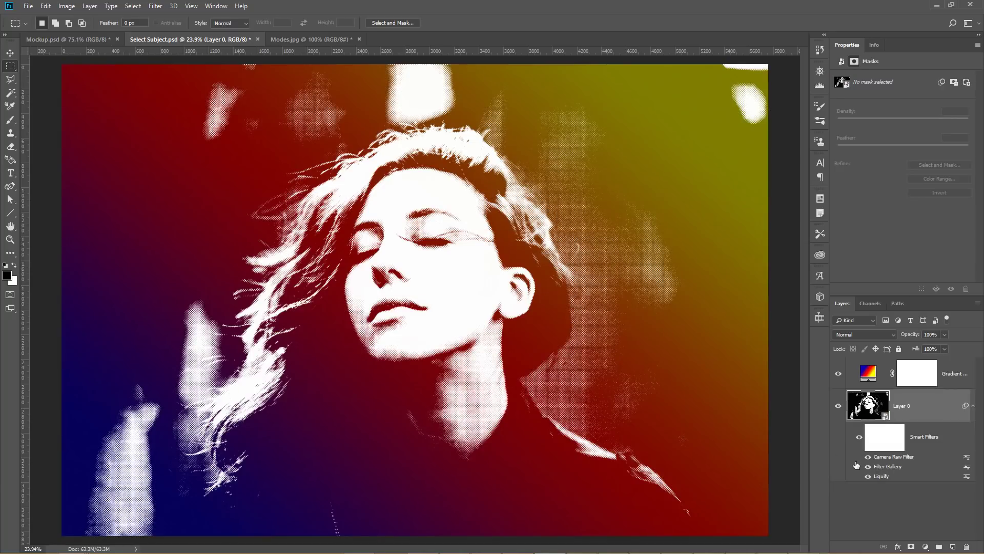
key("ctrl+plus")
key("ctrl+plus")
key("ctrl+plus")
key("ctrl+plus")
key("ctrl+plus")
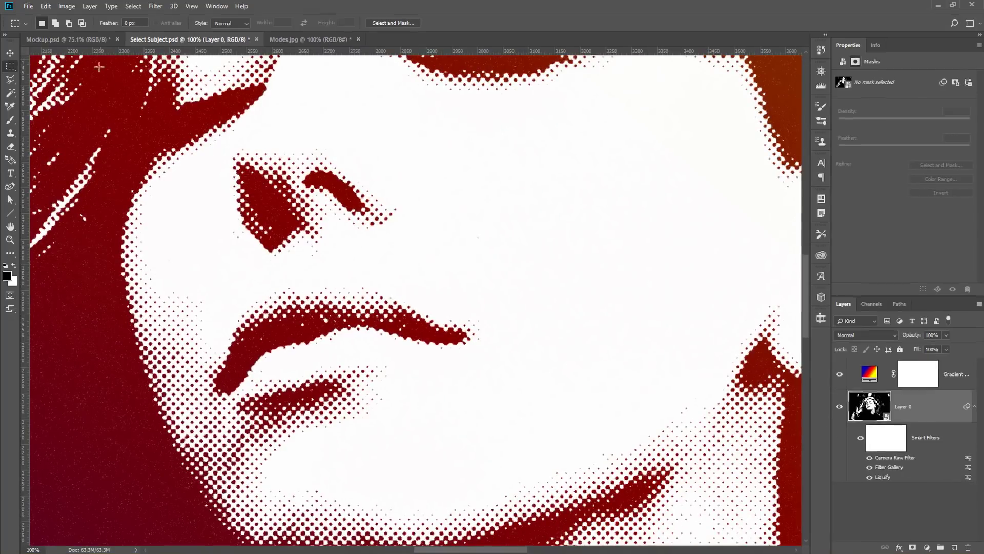
left_click(68, 7)
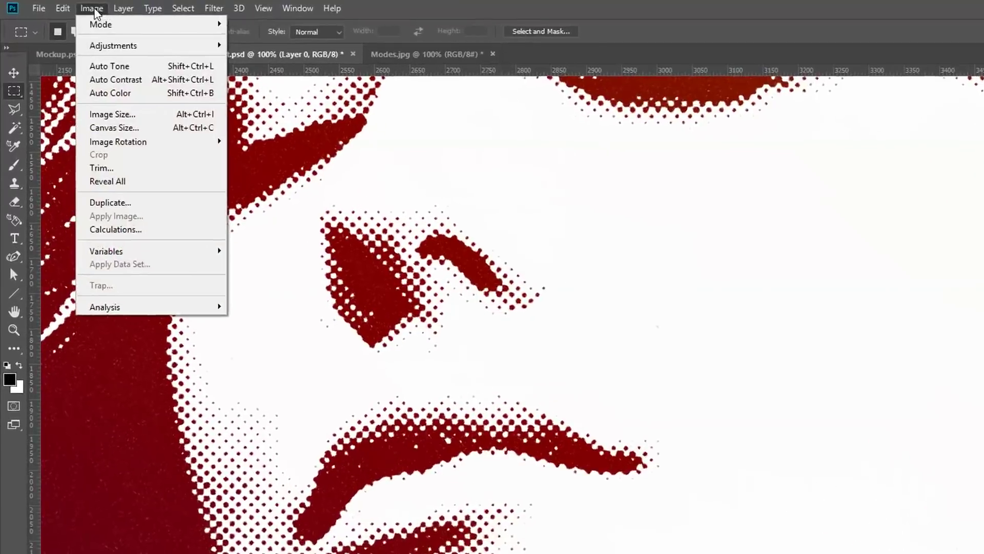
mouse_move(105, 25)
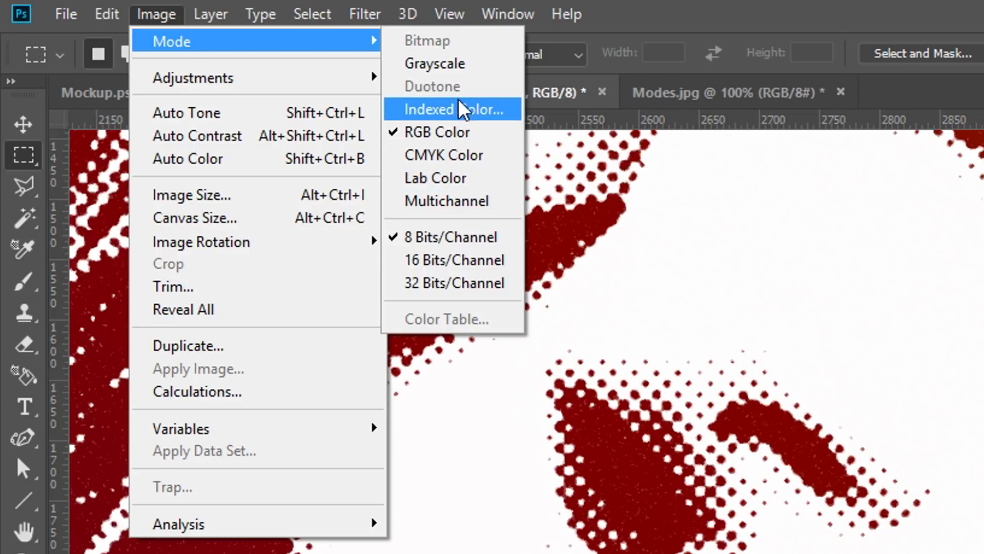
Dismiss the Image menu, zoom back out, and hide the Filter Gallery halftone smart filter.
left_click(755, 62)
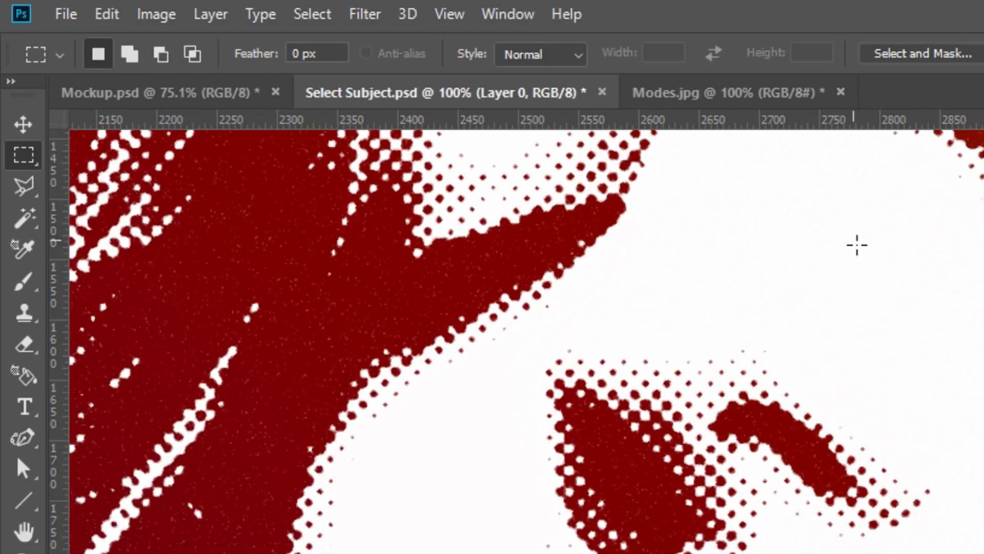
scroll(905, 493, "up", 3)
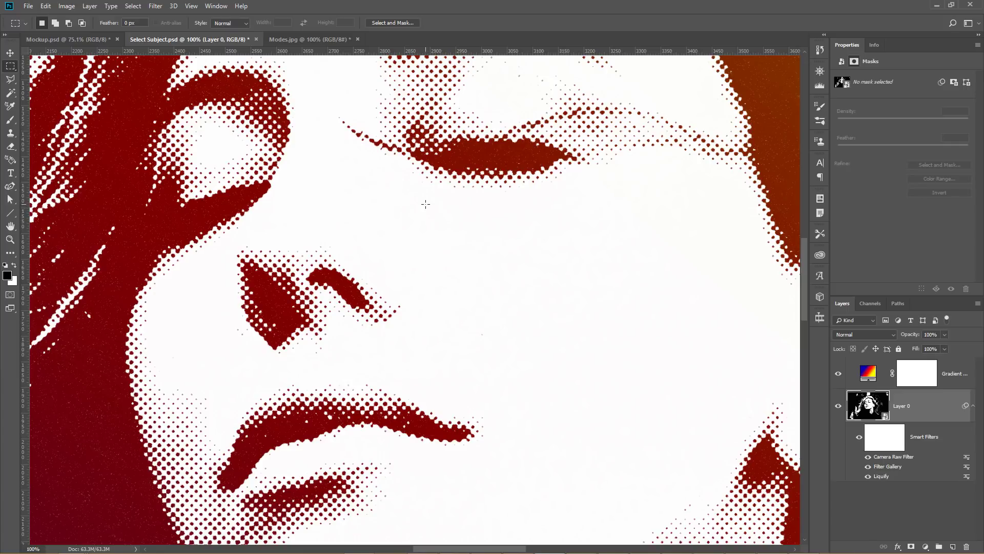
scroll(425, 199, "down", 6)
scroll(439, 289, "down", 3)
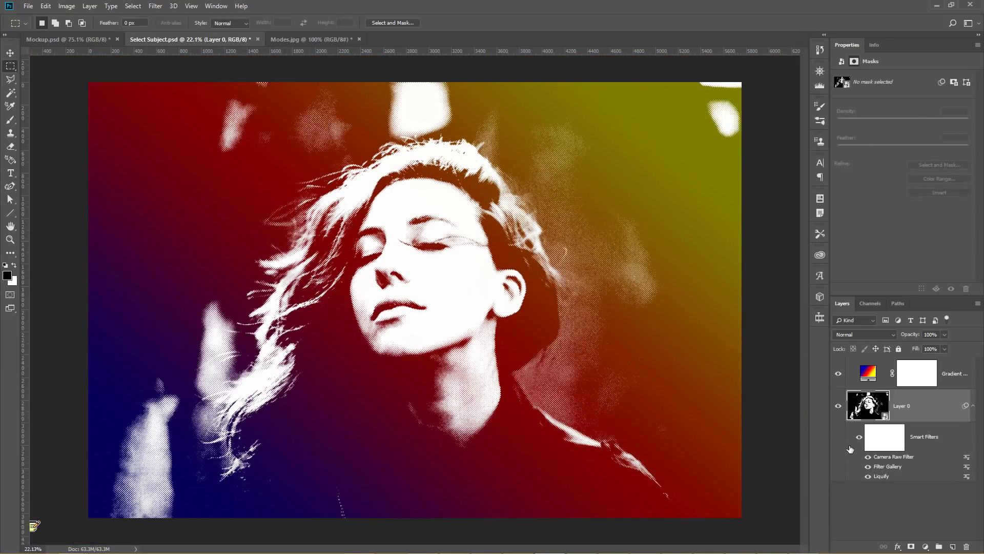
left_click(869, 466)
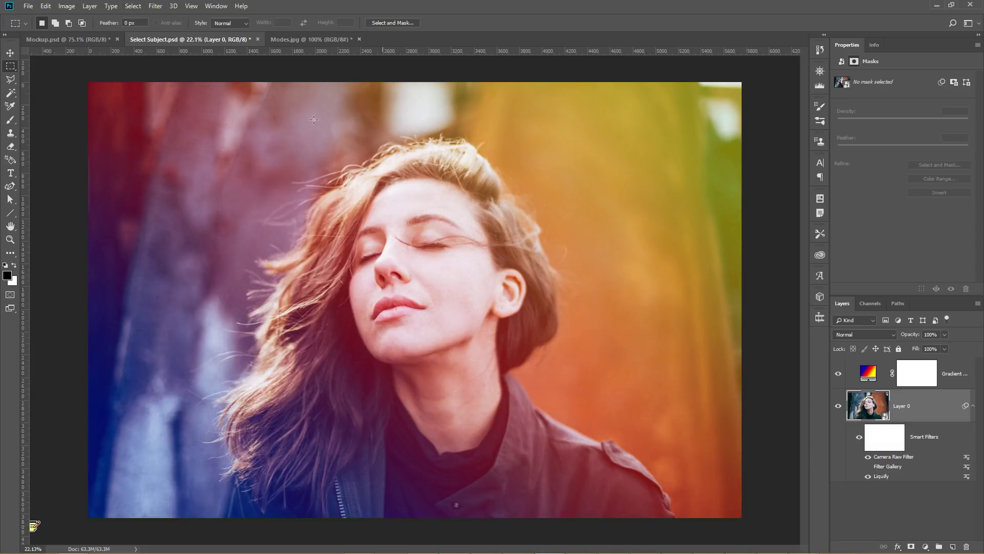
Select the woman with Select > Subject and show the selection as a Quick Mask.
left_click(134, 7)
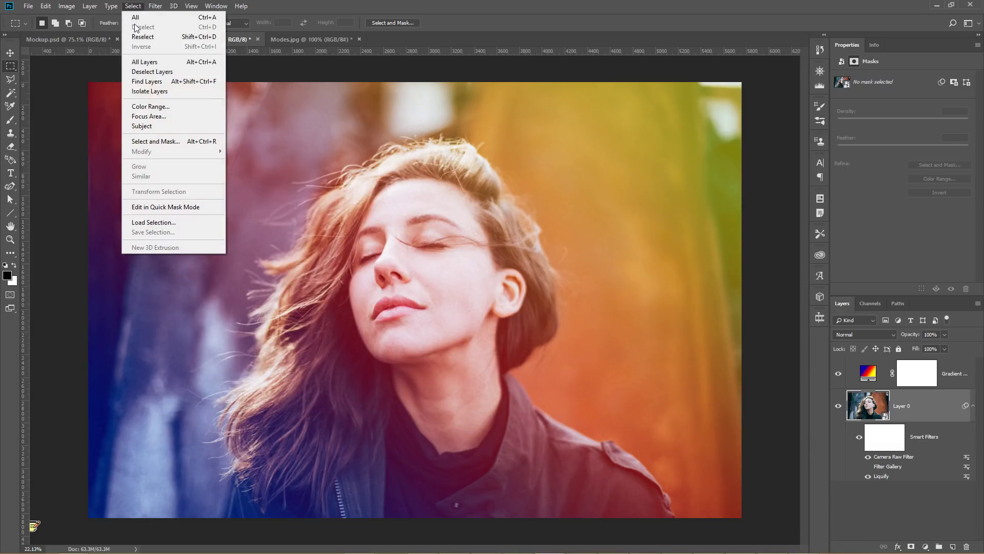
left_click(160, 132)
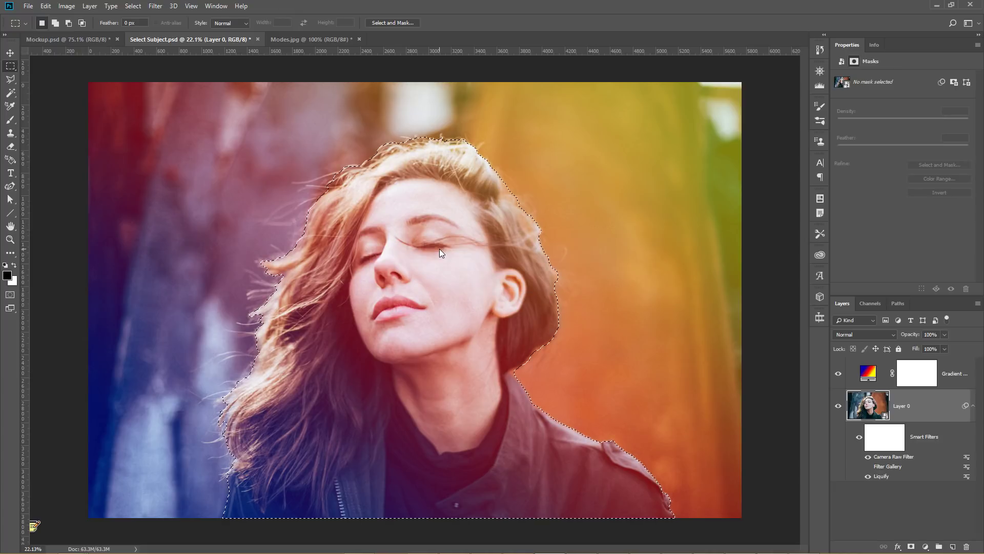
key("q")
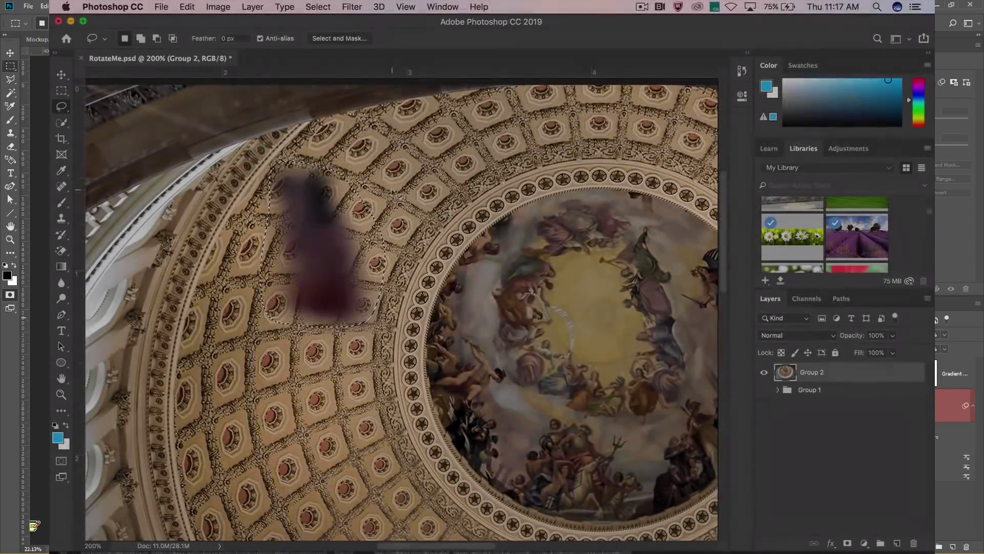
Run Content-Aware Fill on the blurred figure: preview at 171%, Rotation Adaptation High, Scale on.
left_click(187, 7)
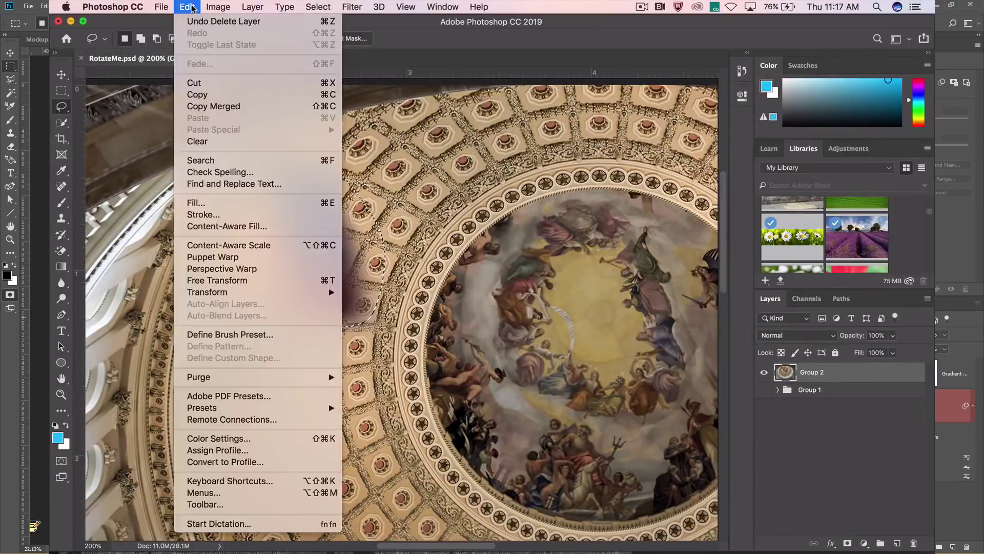
left_click(227, 226)
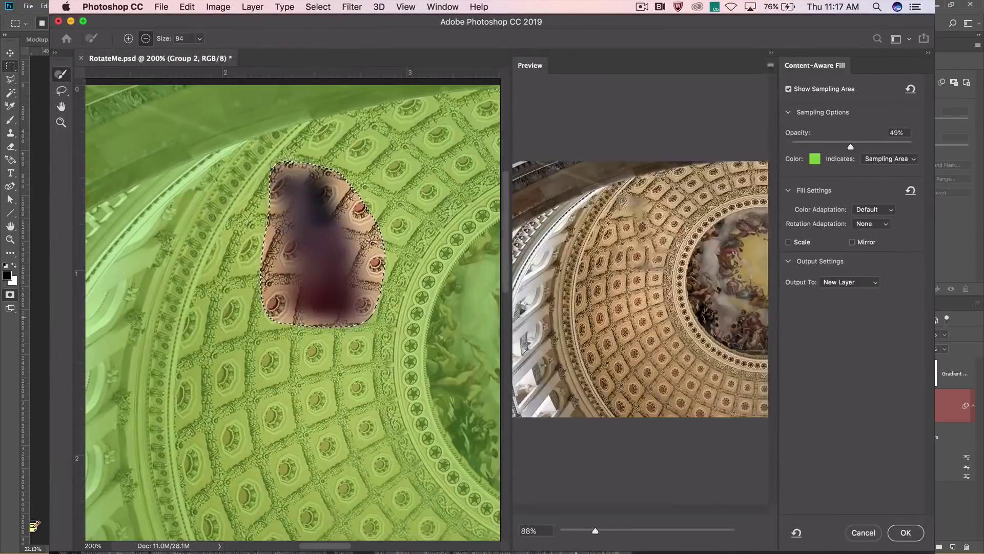
left_click_drag(595, 530, 634, 534)
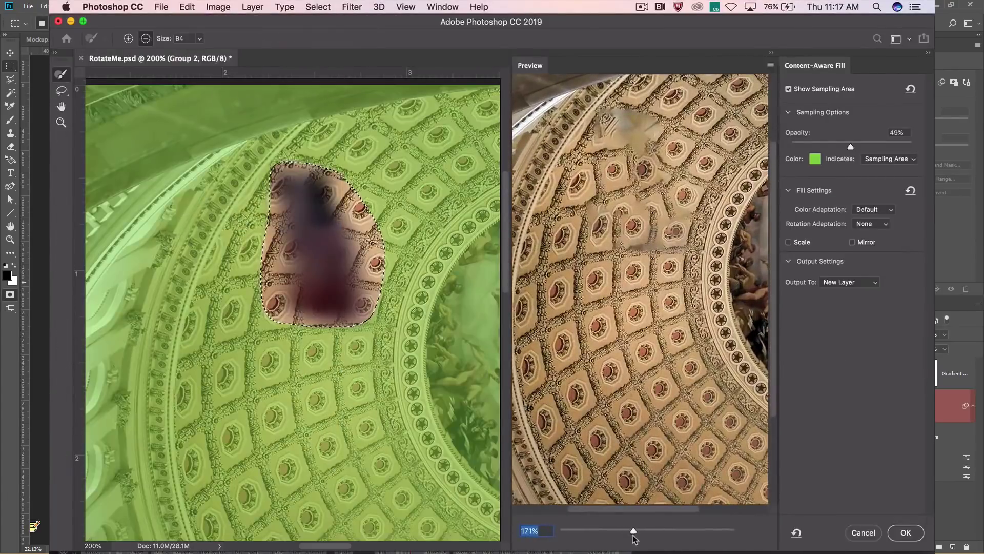
left_click(881, 224)
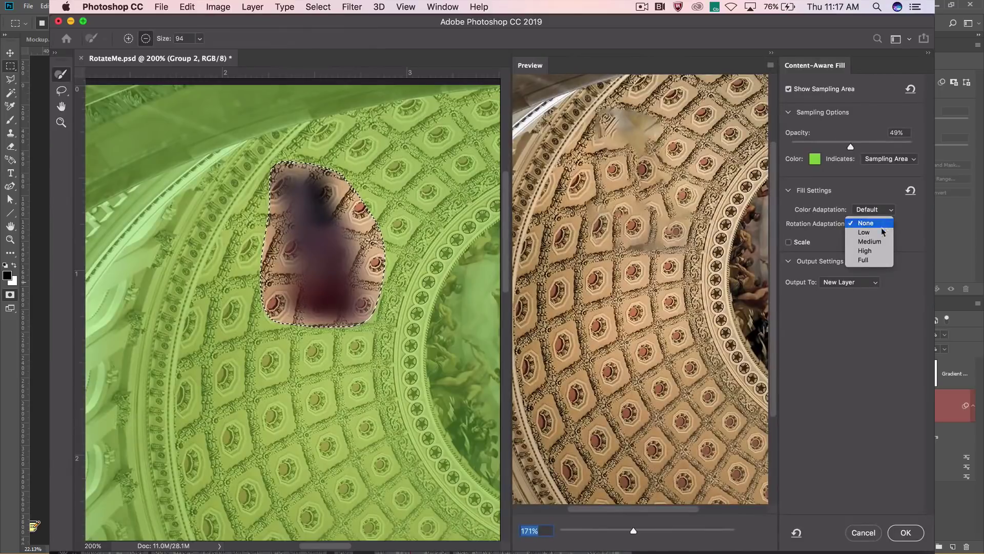
left_click(878, 250)
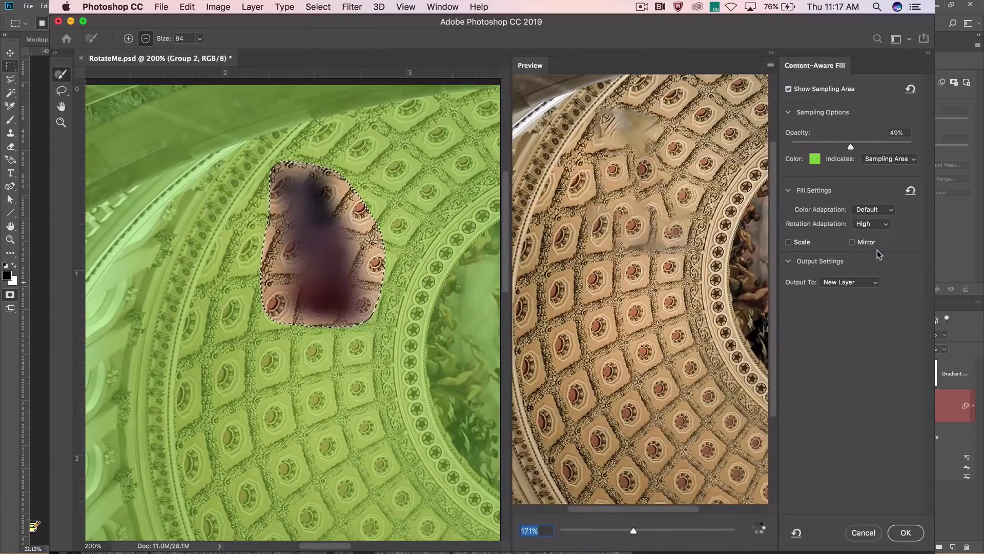
left_click(789, 243)
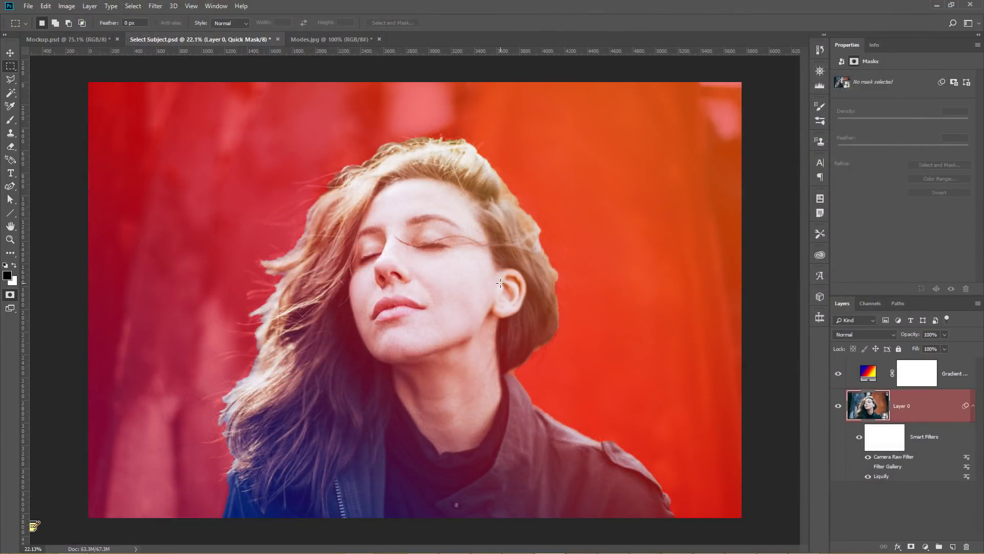
left_click(155, 6)
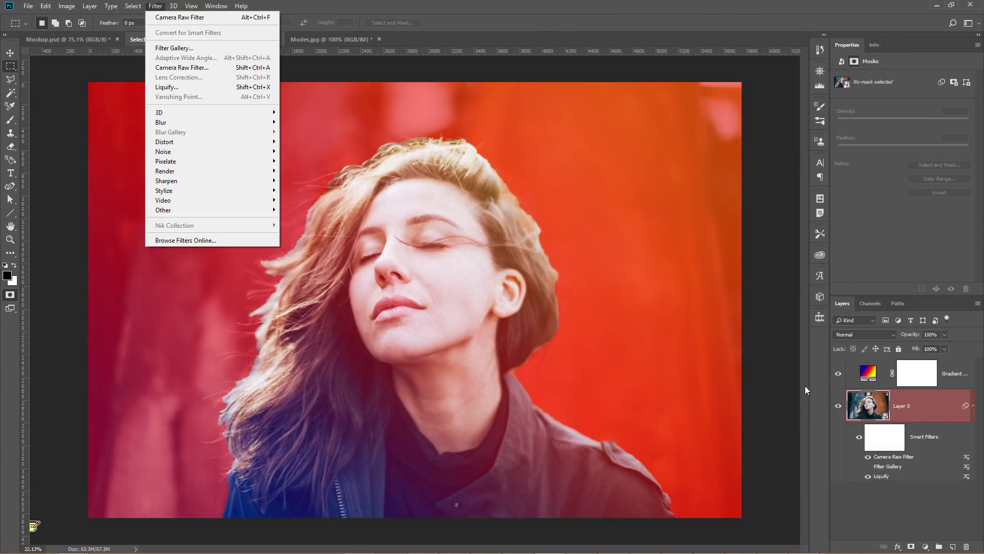
left_click(889, 460)
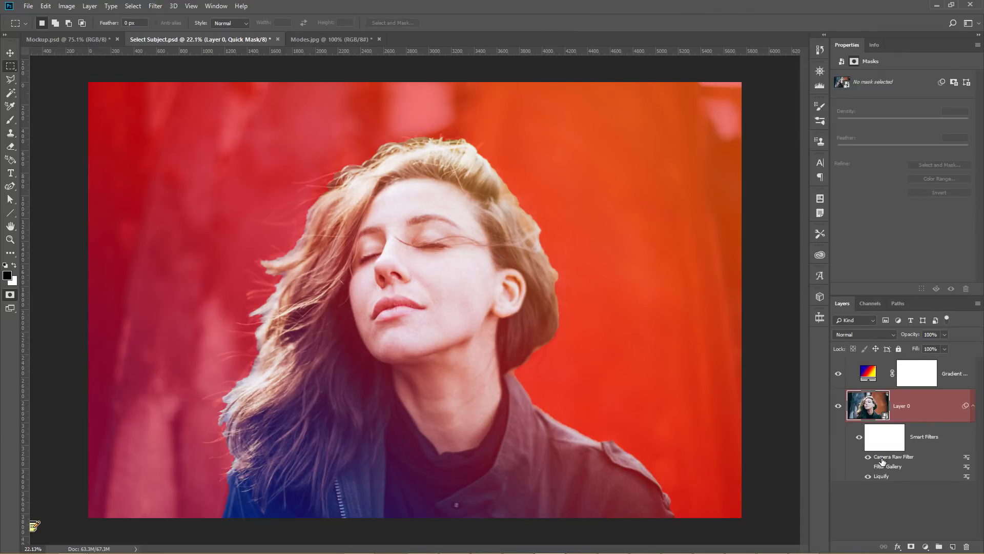